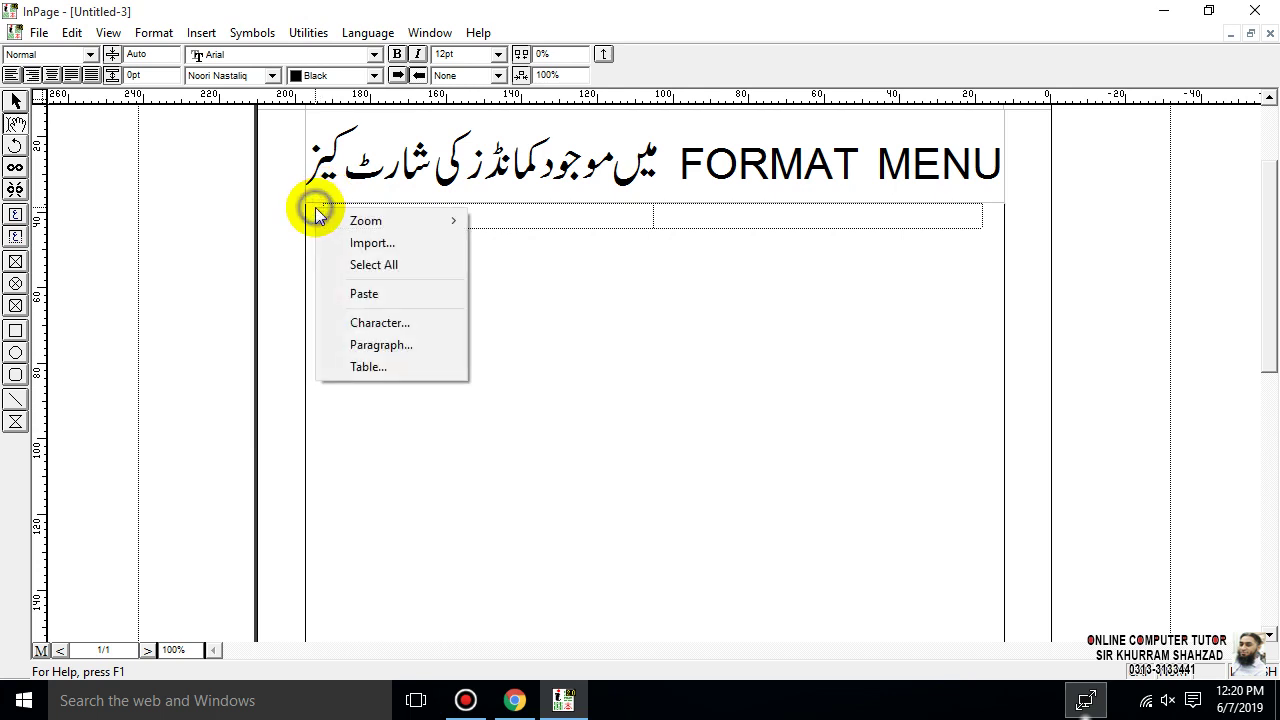
- Enter the heading FORMAT MENU COMMANDS in the first cell of the two-column table
left_click(505, 300)
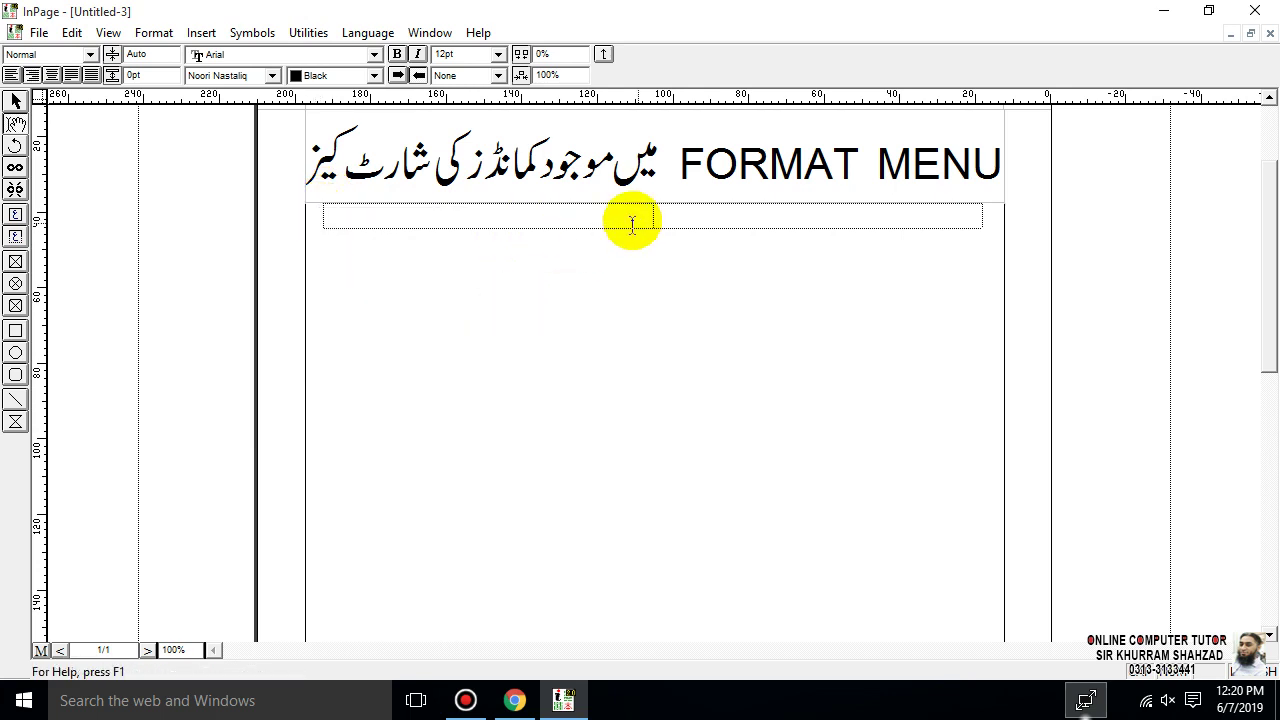
left_click(563, 207)
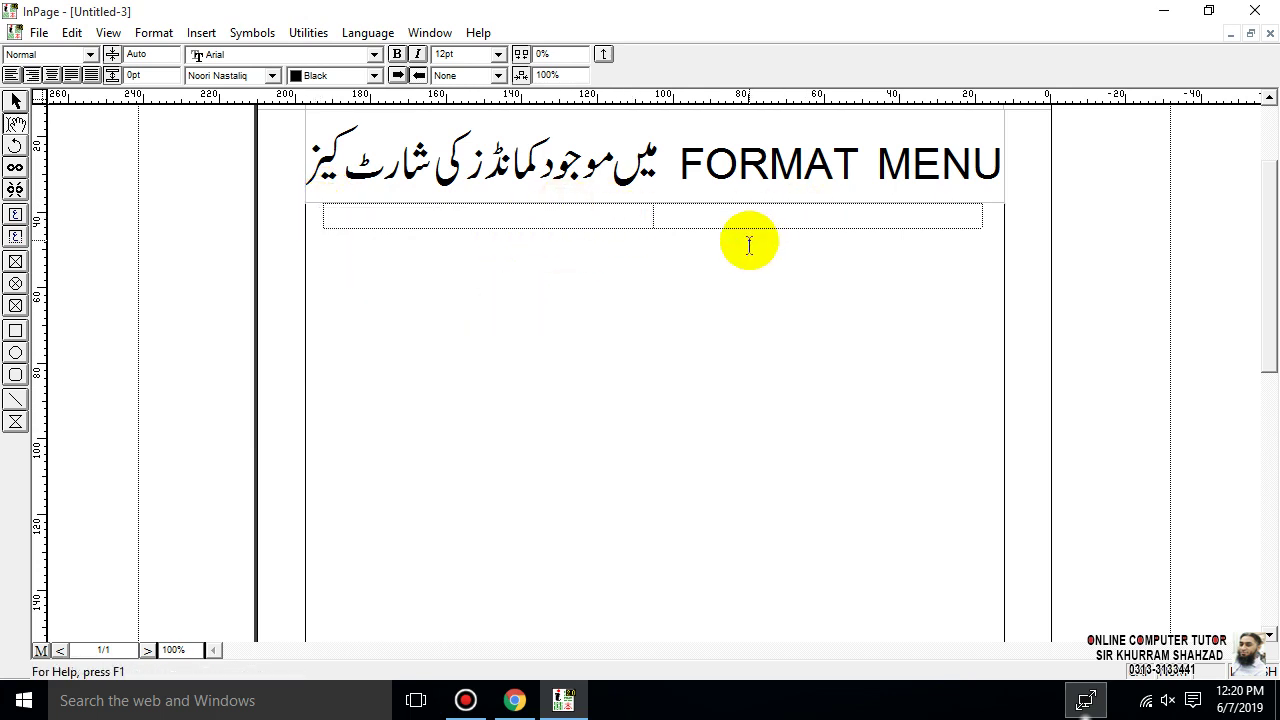
type("F")
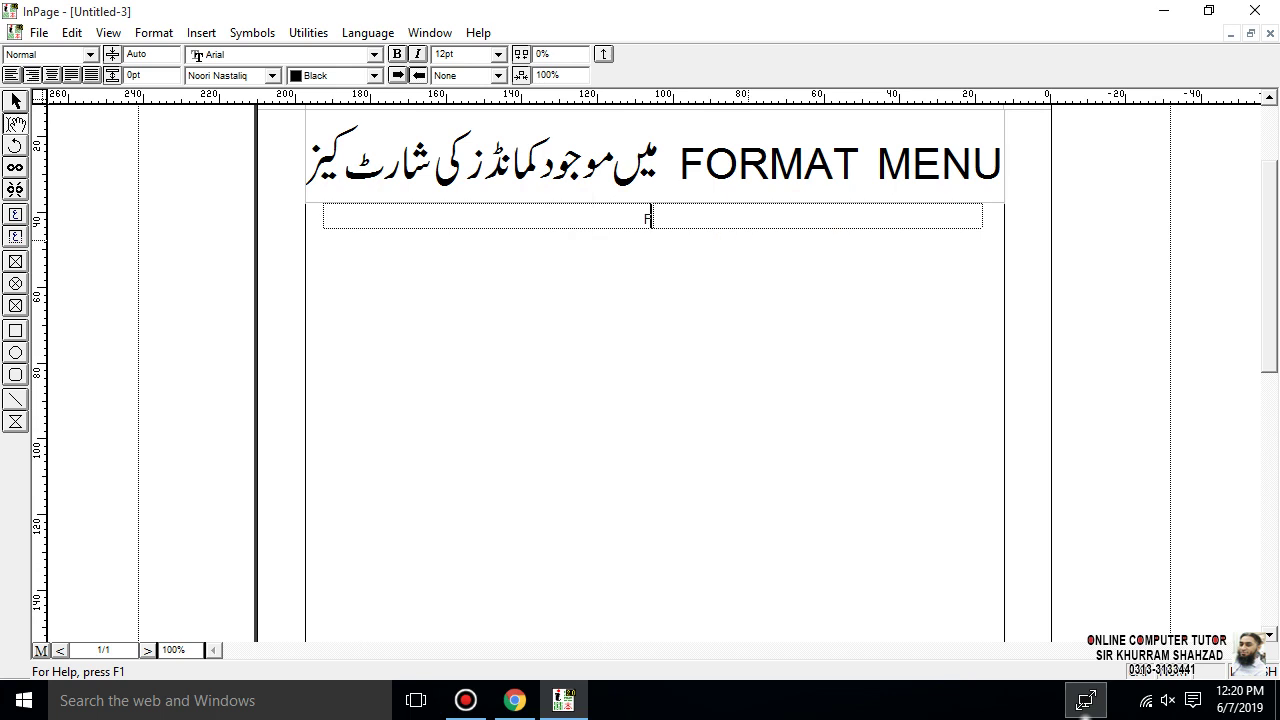
type("ORMAT MENU COMMANDS")
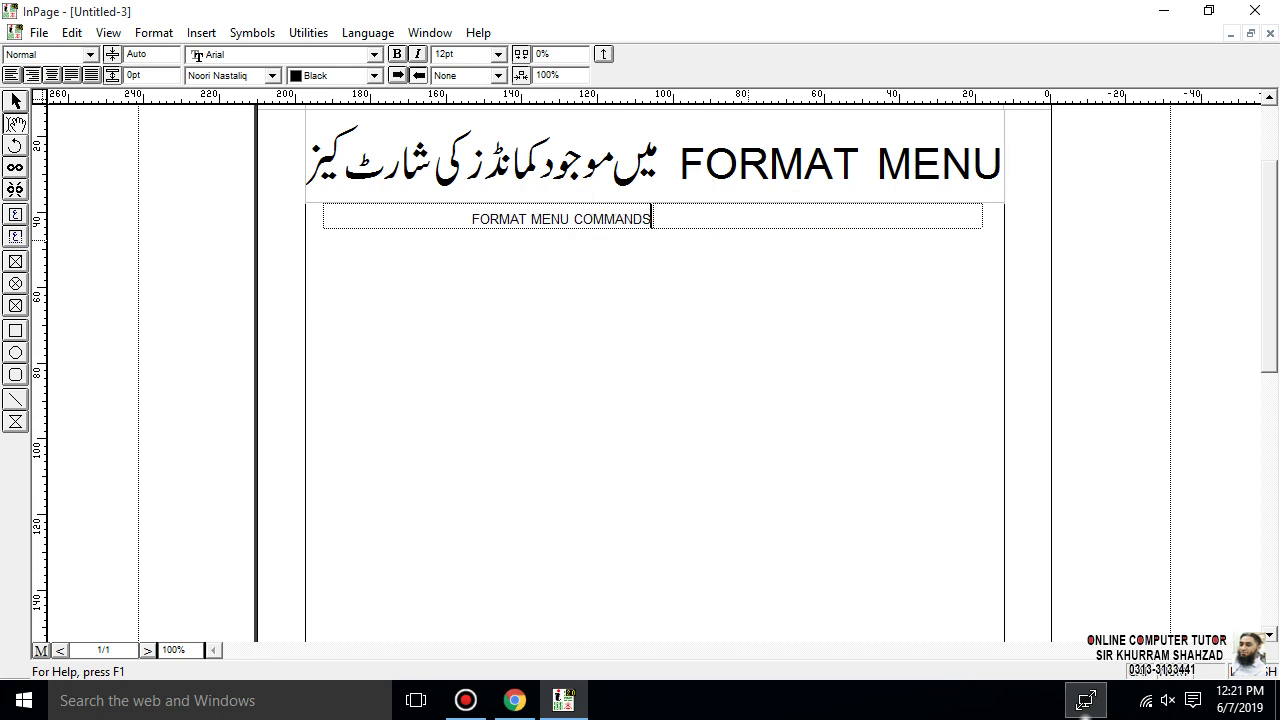
- Enter the heading SHORTCUT KEYS in the second cell of the table's header row
key("Left")
key("Left")
key("Left")
key("Right")
key("Right")
key("Right")
key("Down")
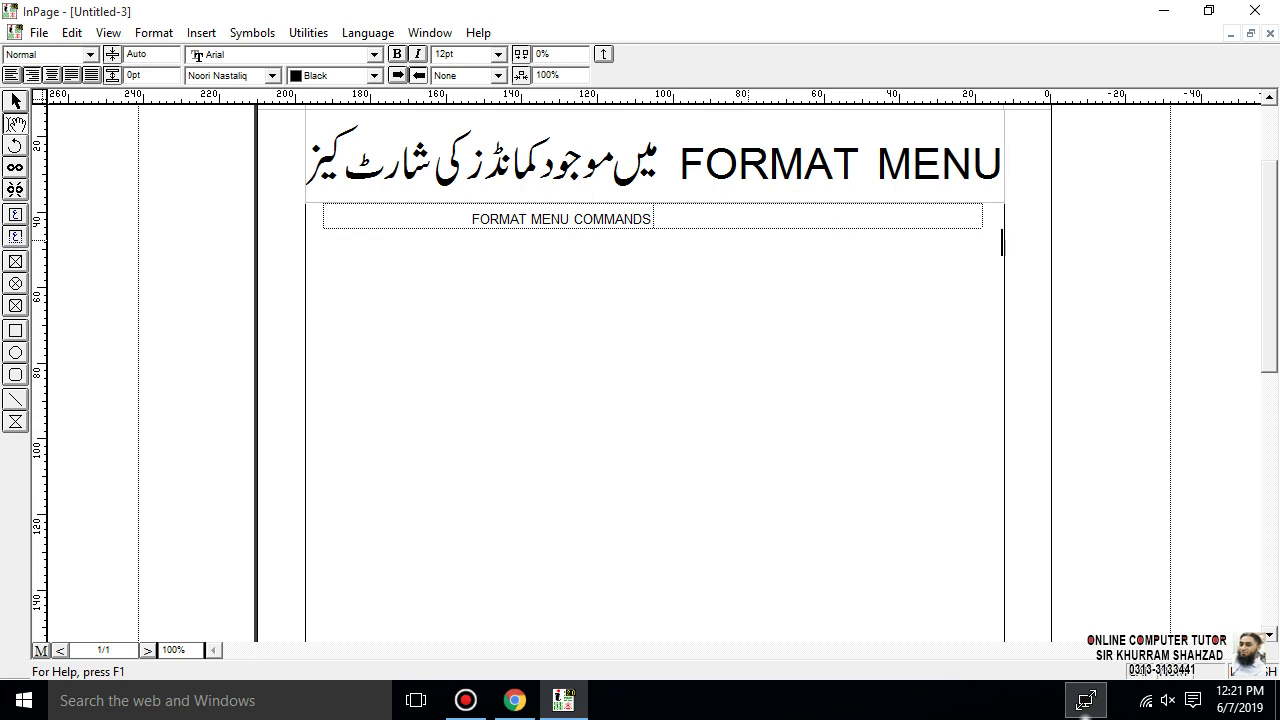
left_click(815, 214)
type("SHORT")
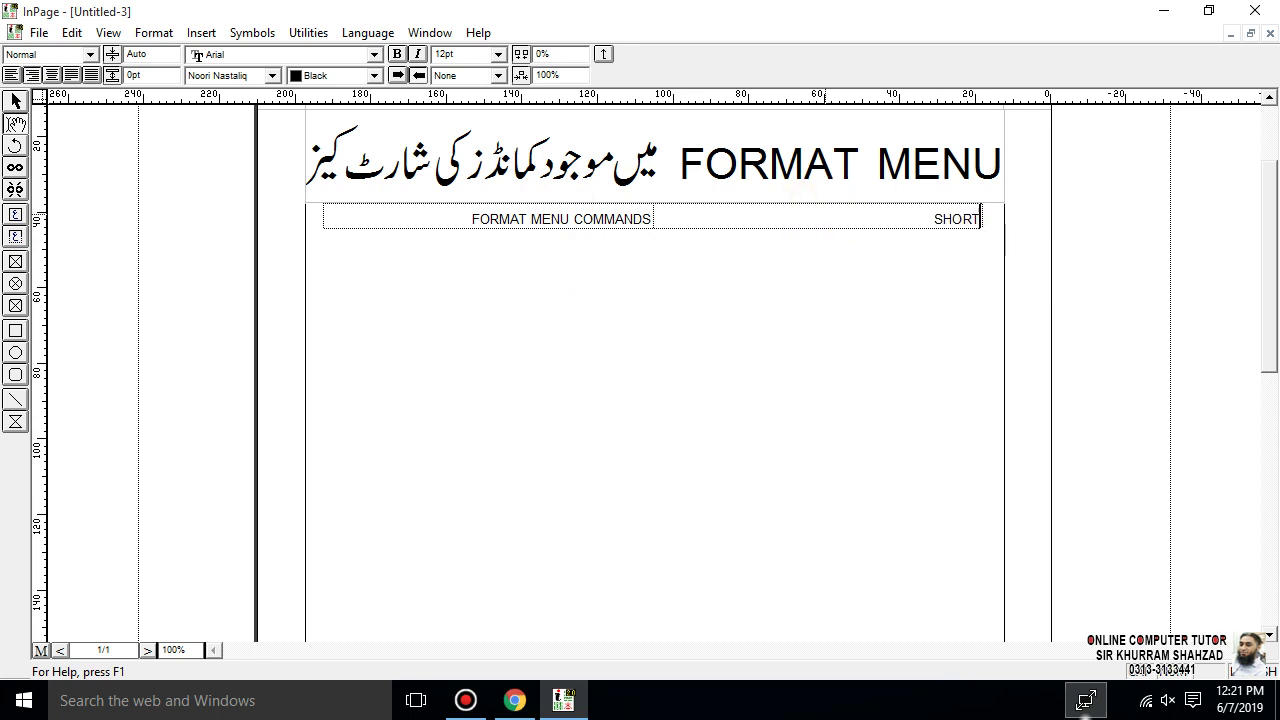
type("CUT KEYS")
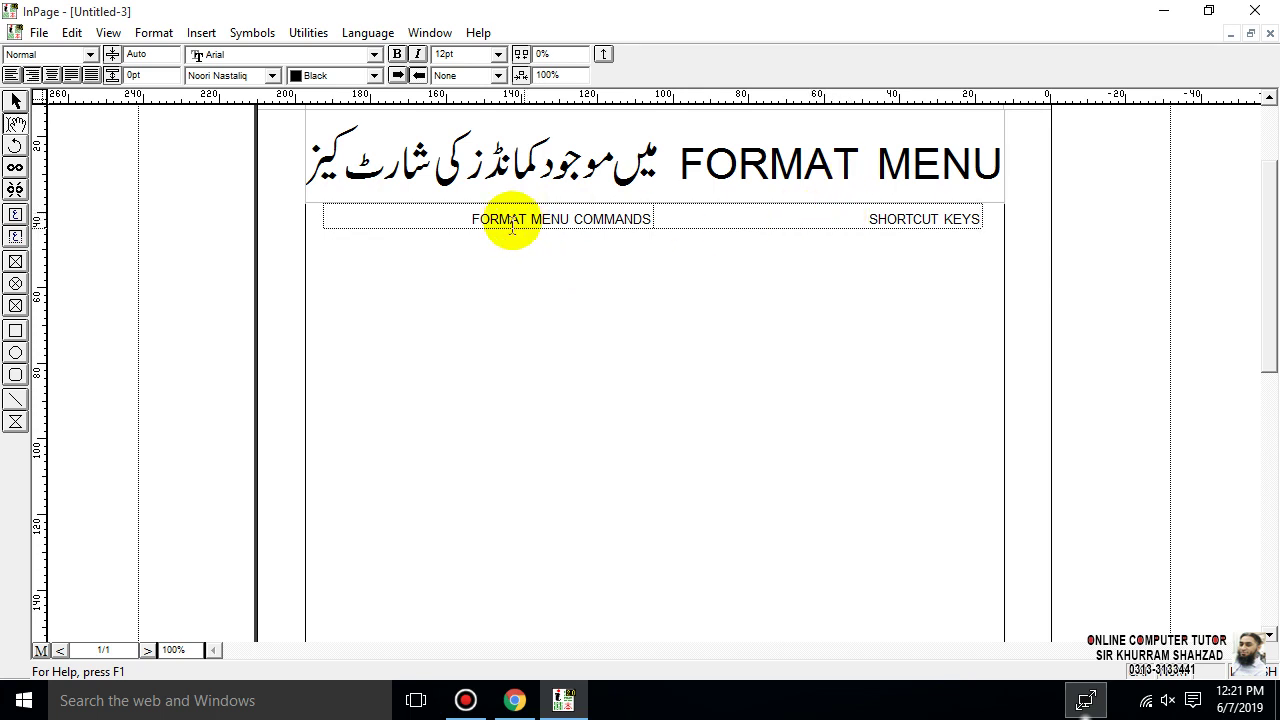
- Format both header cells as 14pt bold text and center them
left_click_drag(471, 218, 980, 215)
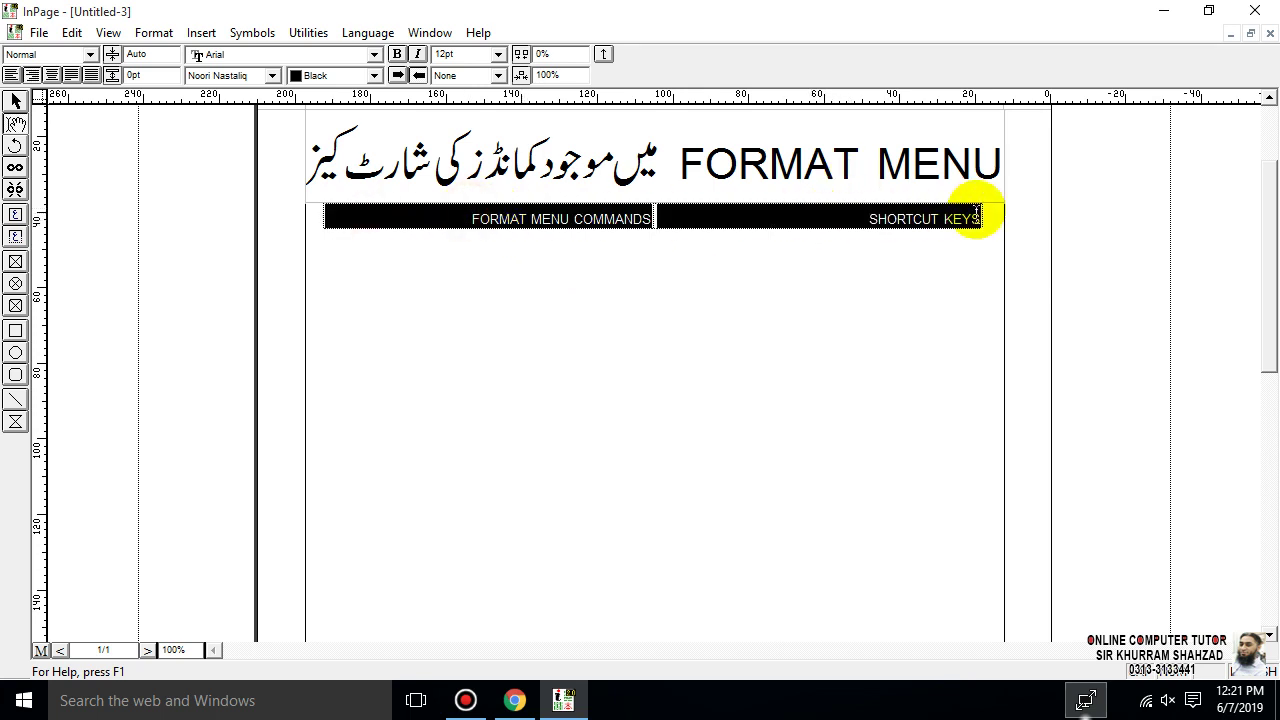
left_click(498, 54)
left_click(464, 108)
left_click(397, 56)
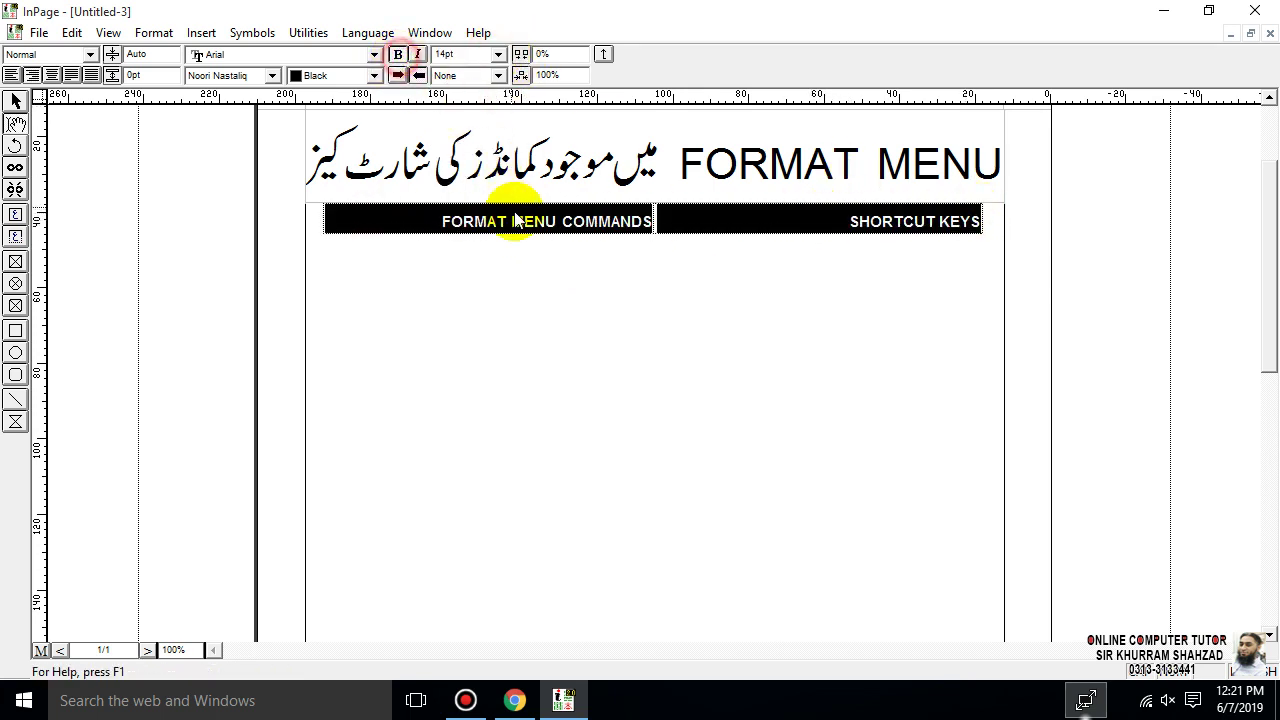
left_click(53, 75)
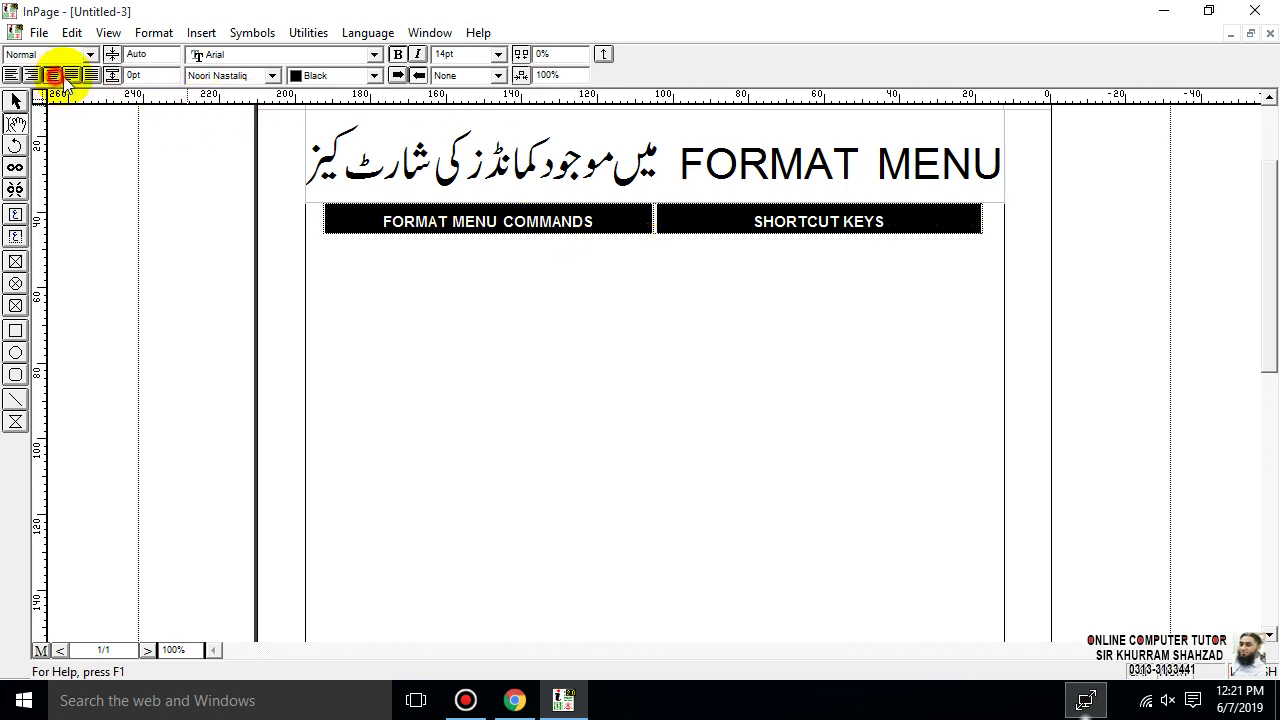
- Add a table row below the headings and enter CHARACTER in its first column
left_click(600, 229)
key("Tab")
left_click(595, 240)
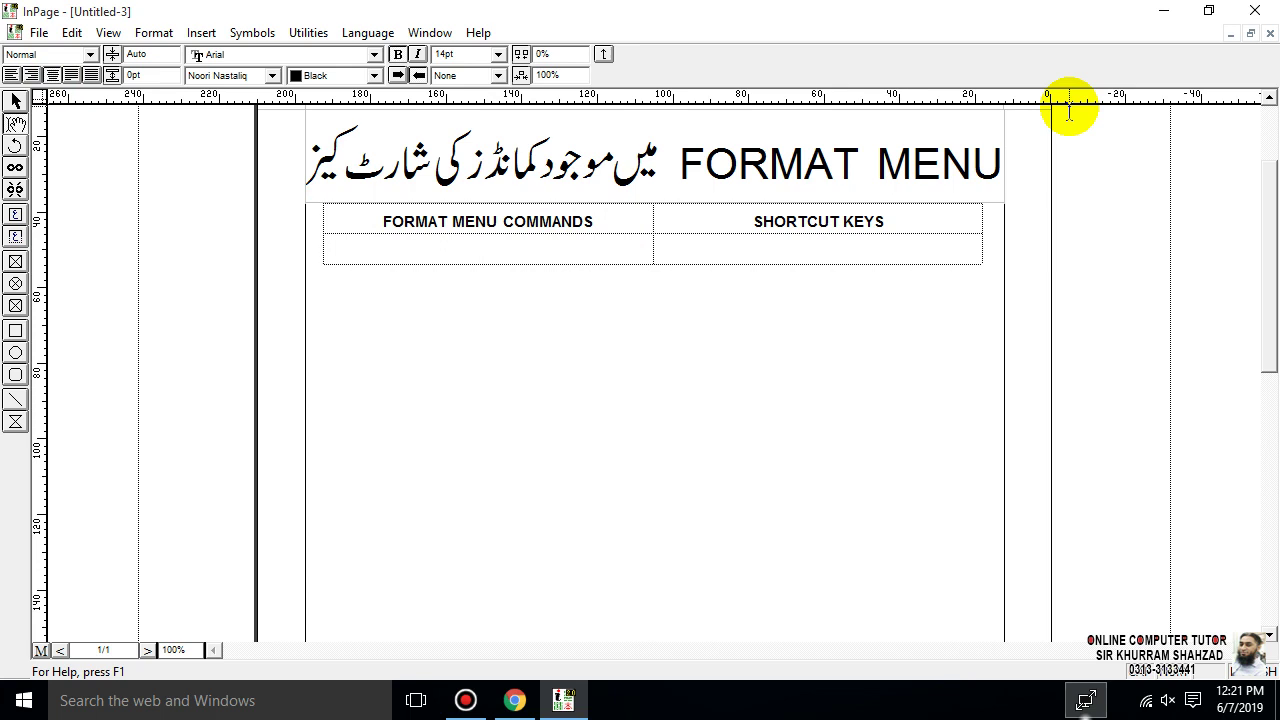
type("CHARACTER")
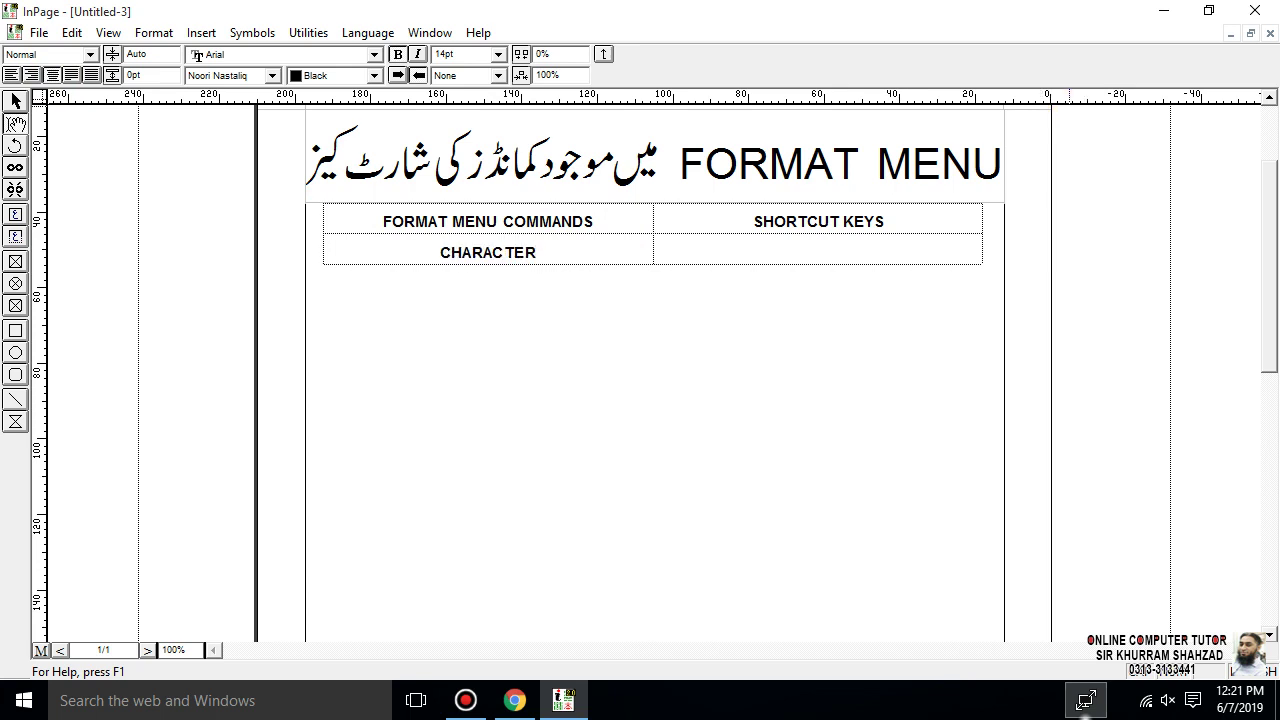
- Add two more rows with PARAGRAPH and HYPENATION in the commands column
key("Tab")
key("Tab")
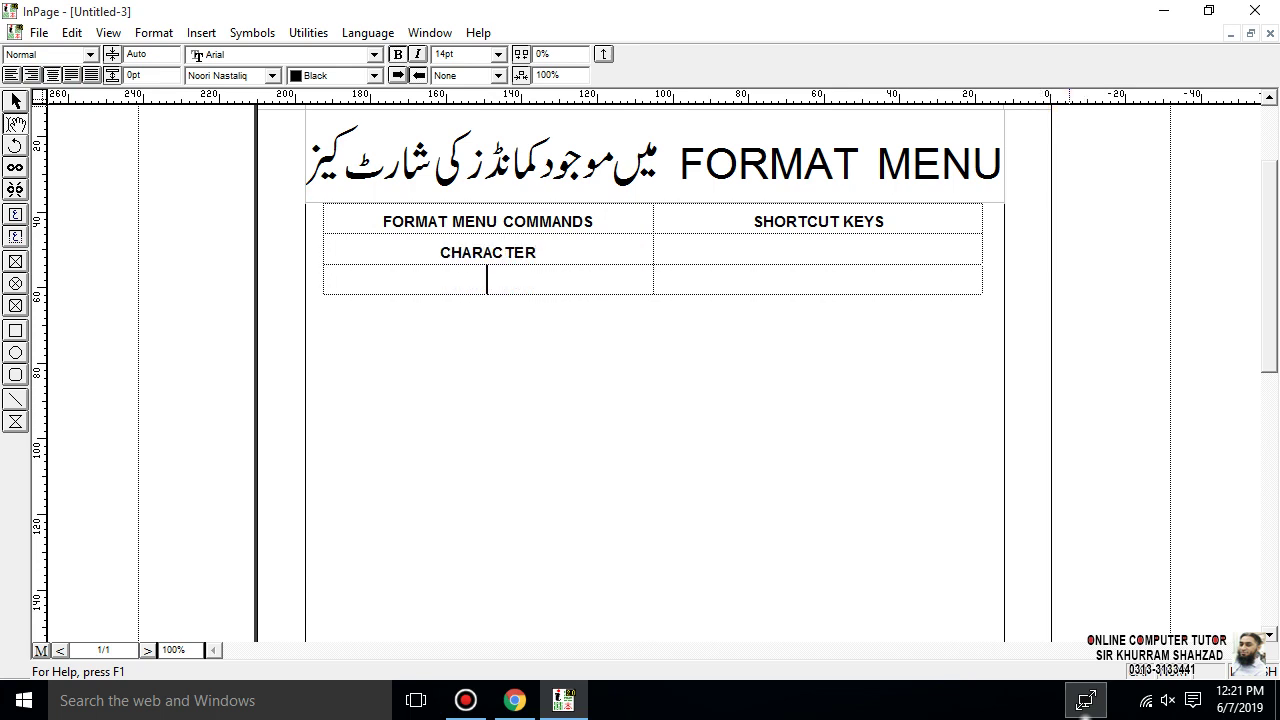
type("PARAGRAPH")
key("Tab")
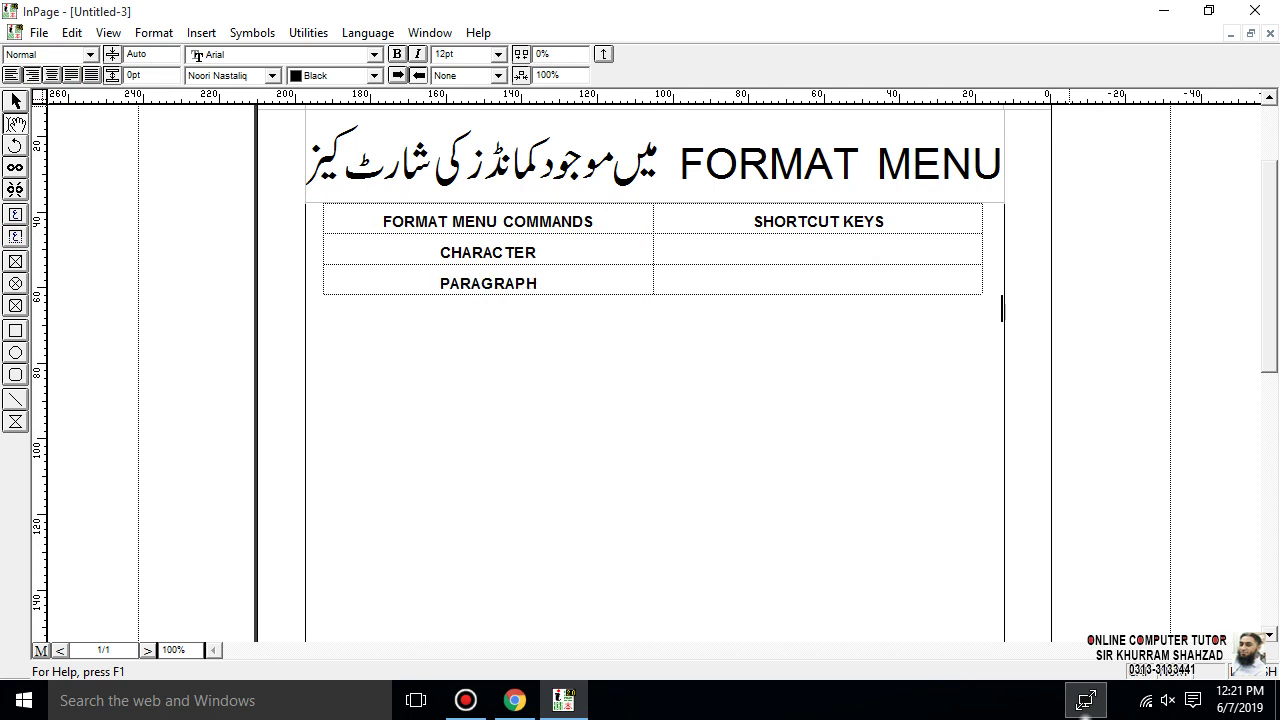
key("Tab")
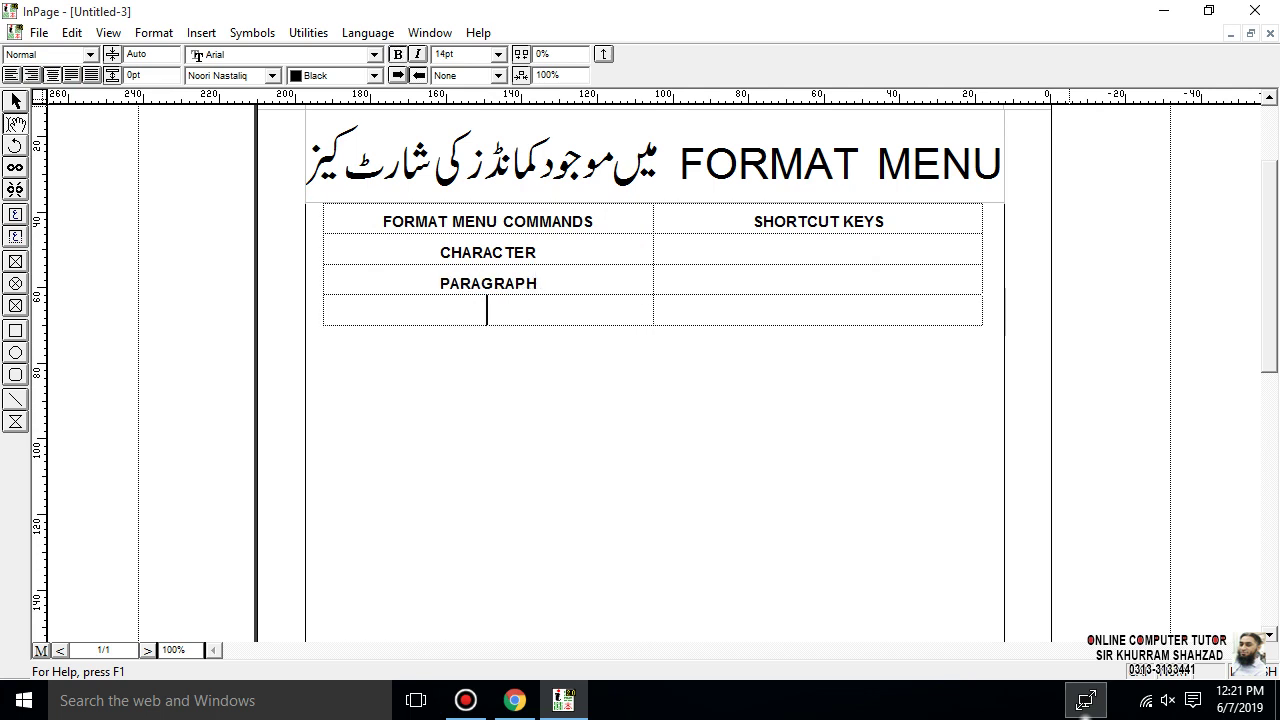
type("HYPENATION")
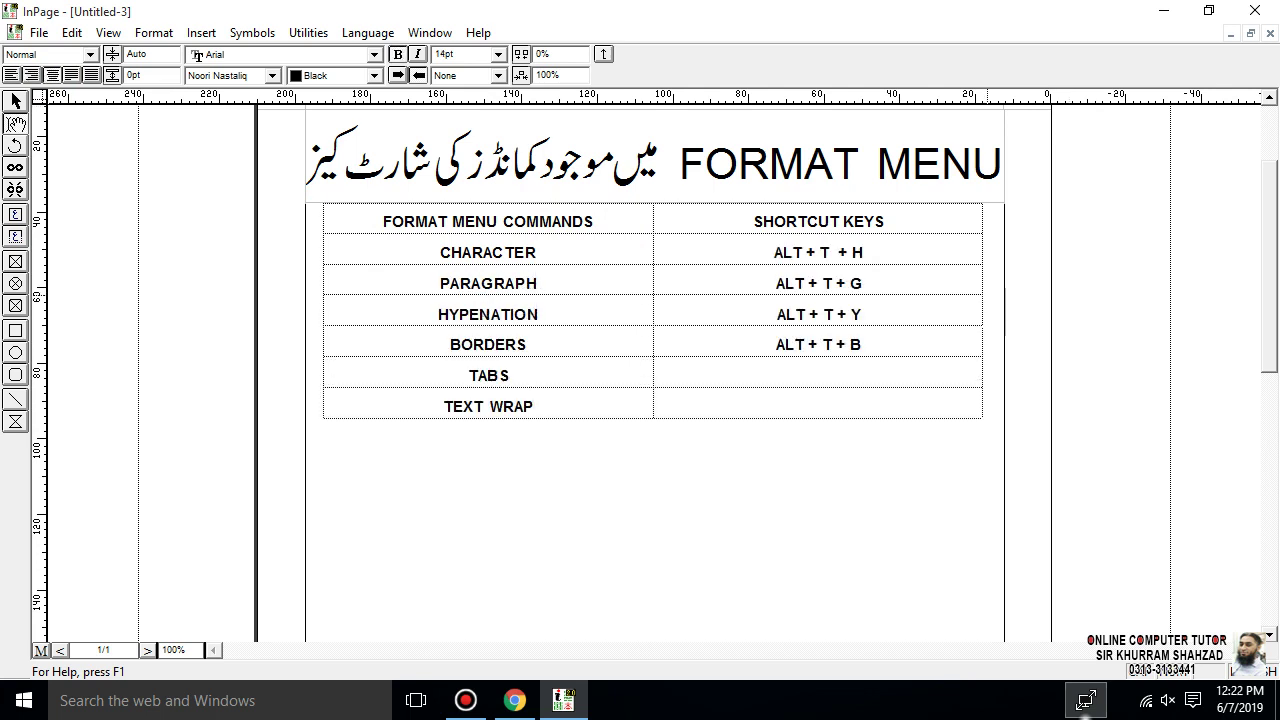
- Add two rows below TEXT WRAP with SORT TEXT and TABLE FORMAT in the commands column
key("Return")
key("BackSpace")
key("Tab")
key("Tab")
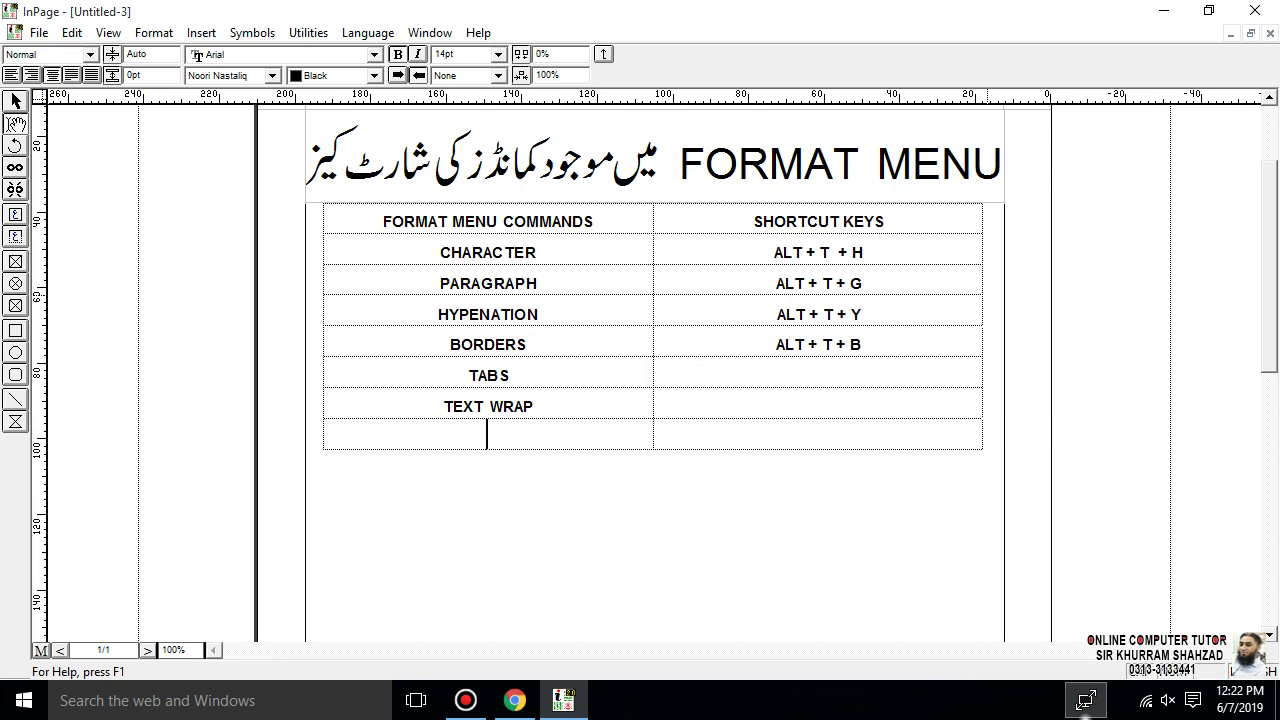
type("SORT TEXT")
key("Tab")
key("Tab")
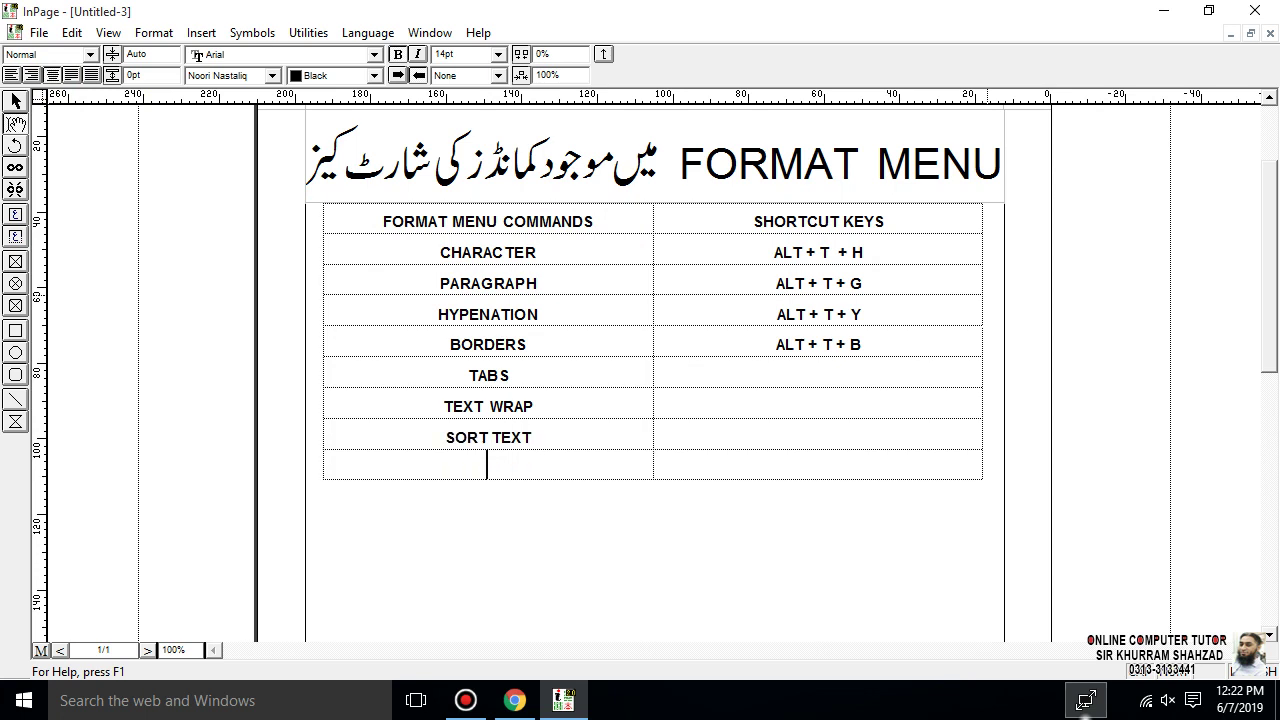
type("TABLE FORMAT")
- Enter ALT + T + A as the shortcut in the TABS row
key("Up")
key("Up")
key("Up")
key("Left")
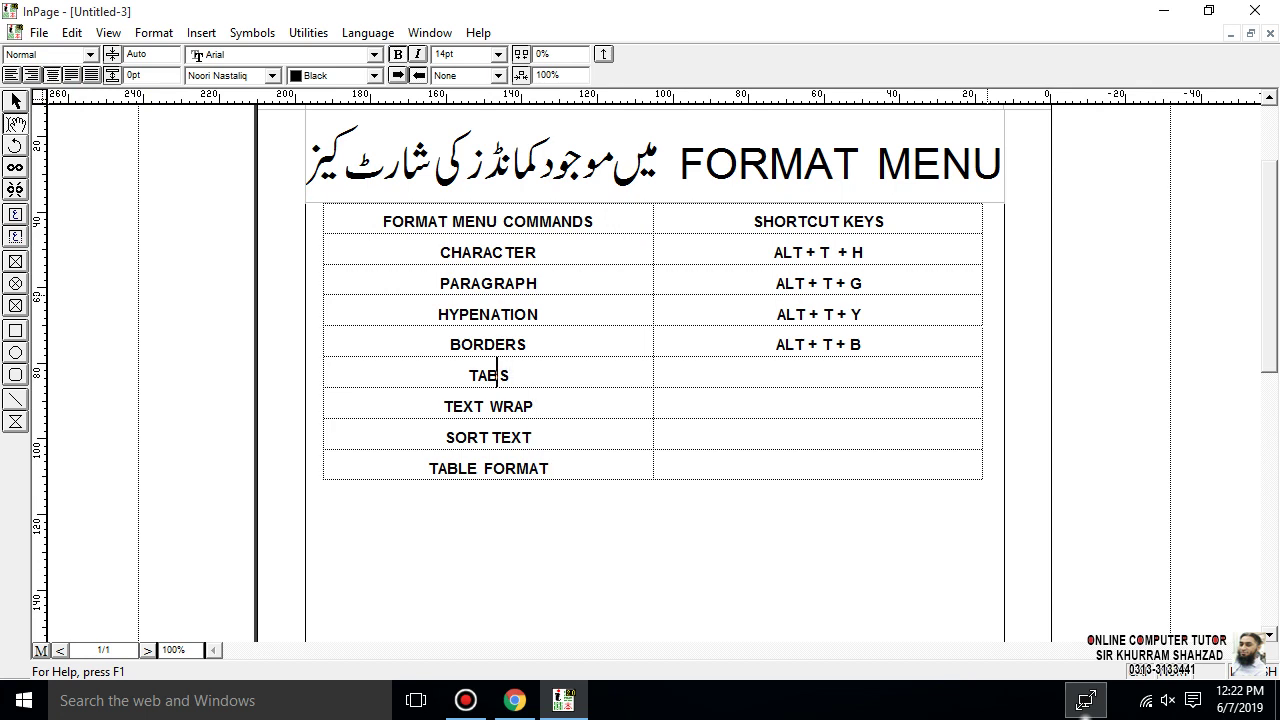
left_click(818, 403)
key("Up")
type("ALT + T + Y")
key("BackSpace")
type("A")
- Enter the shortcuts ALT + T + W for TEXT WRAP and ALT + T + O for SORT TEXT
key("Down")
type("ALT + T + Y")
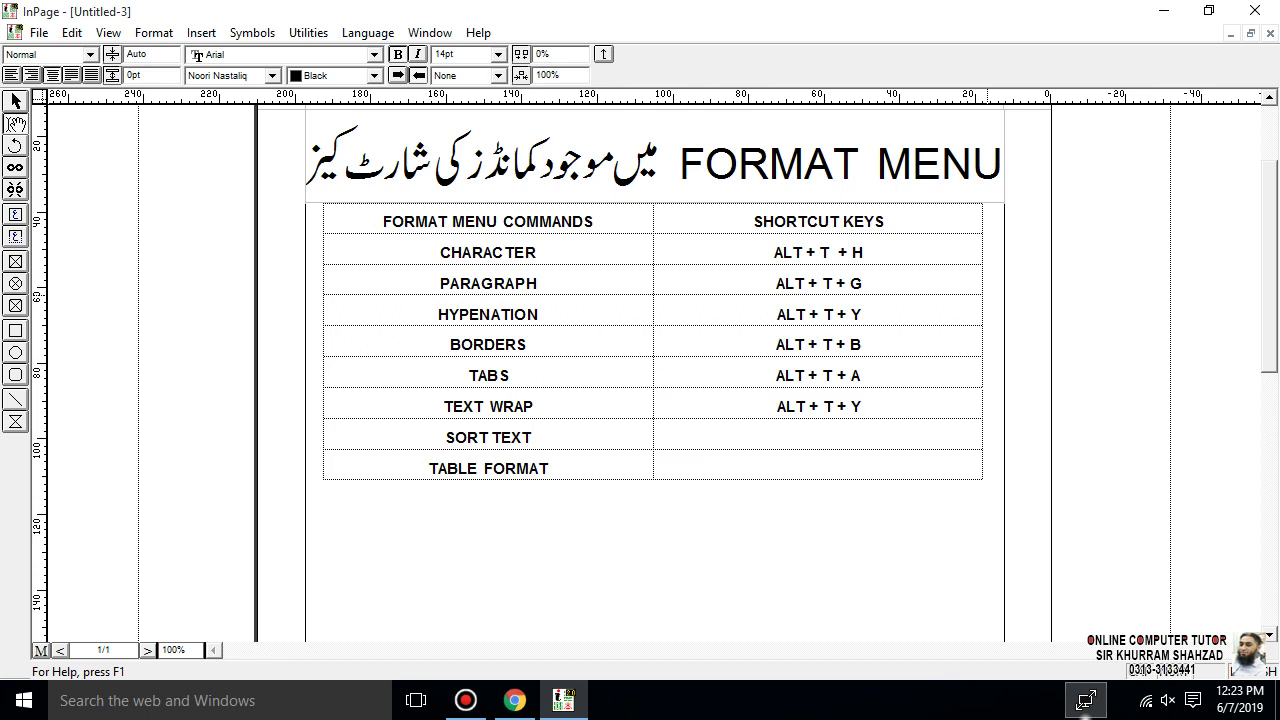
key("BackSpace")
type("W")
left_click(818, 437)
type("ALT + T + Y")
key("BackSpace")
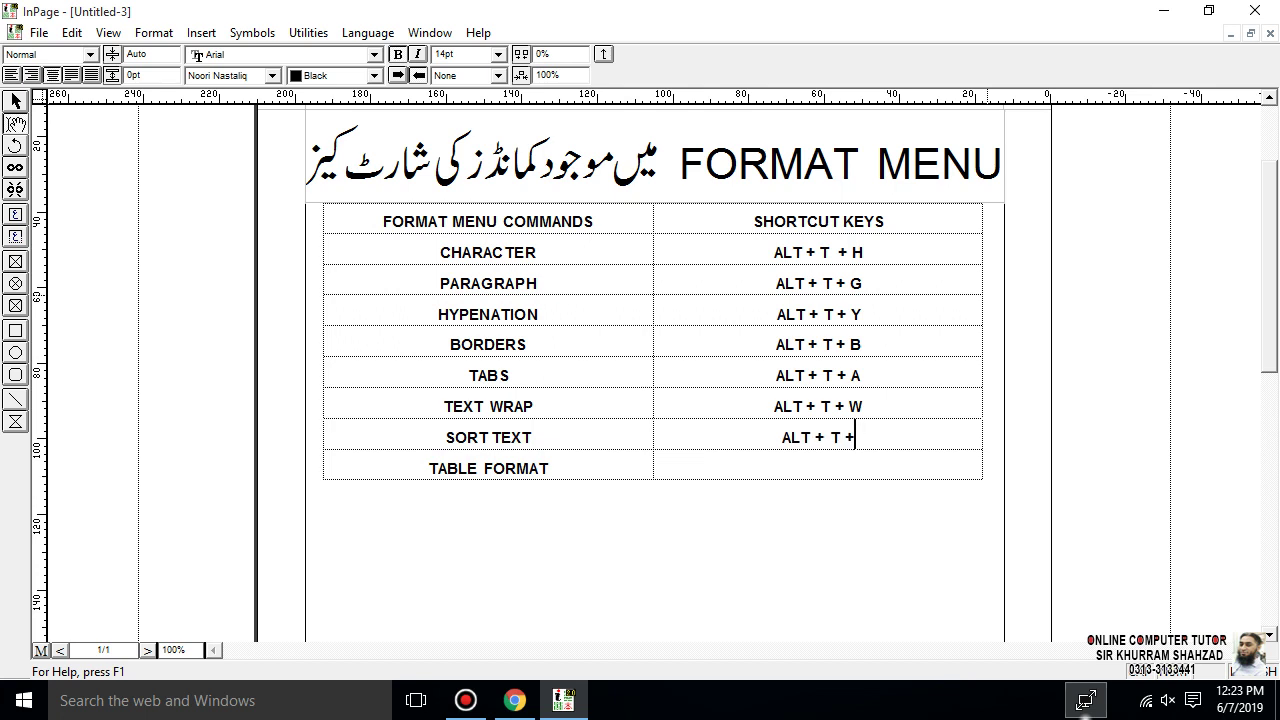
type("O")
- Enter ALT + T + F as the shortcut in the TABLE FORMAT row
left_click(818, 468)
type("ALT + T + Y")
key("BackSpace")
type("F")
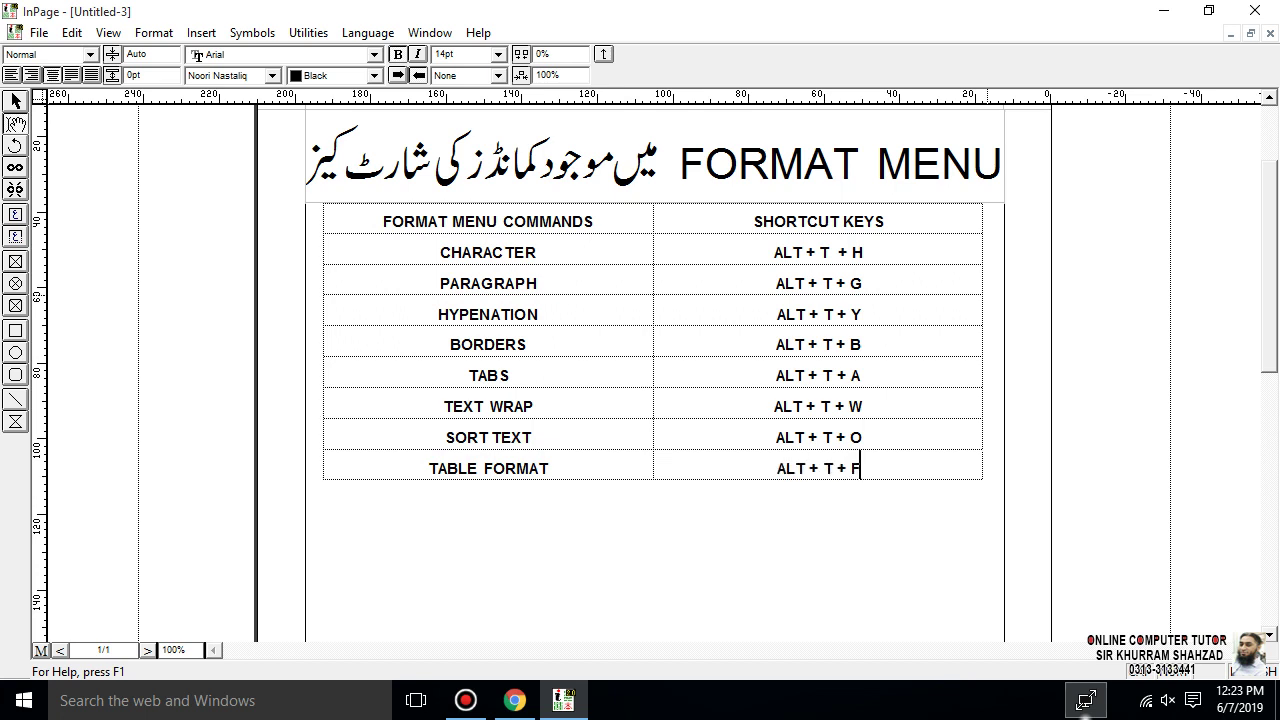
- Add two rows below TABLE FORMAT with TABLE LAYOUT and OBJECT in the commands column
key("Tab")
key("Tab")
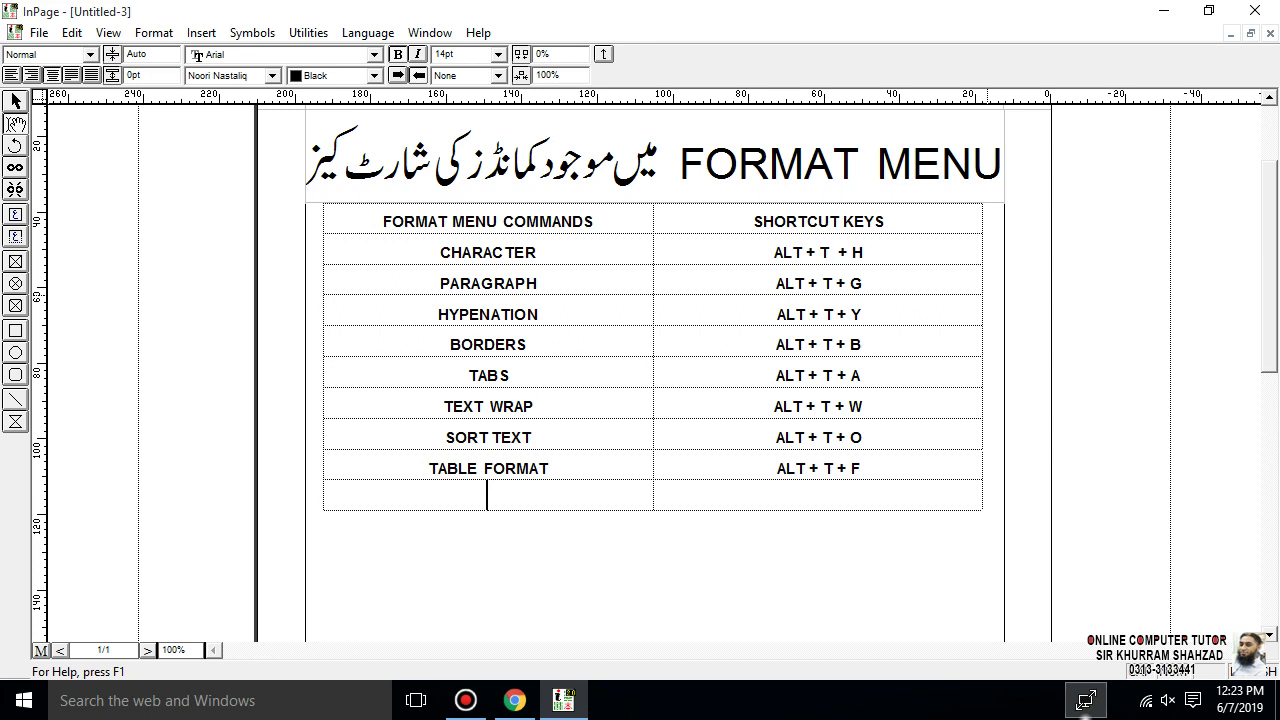
type("TABLE LAYOUT")
key("Tab")
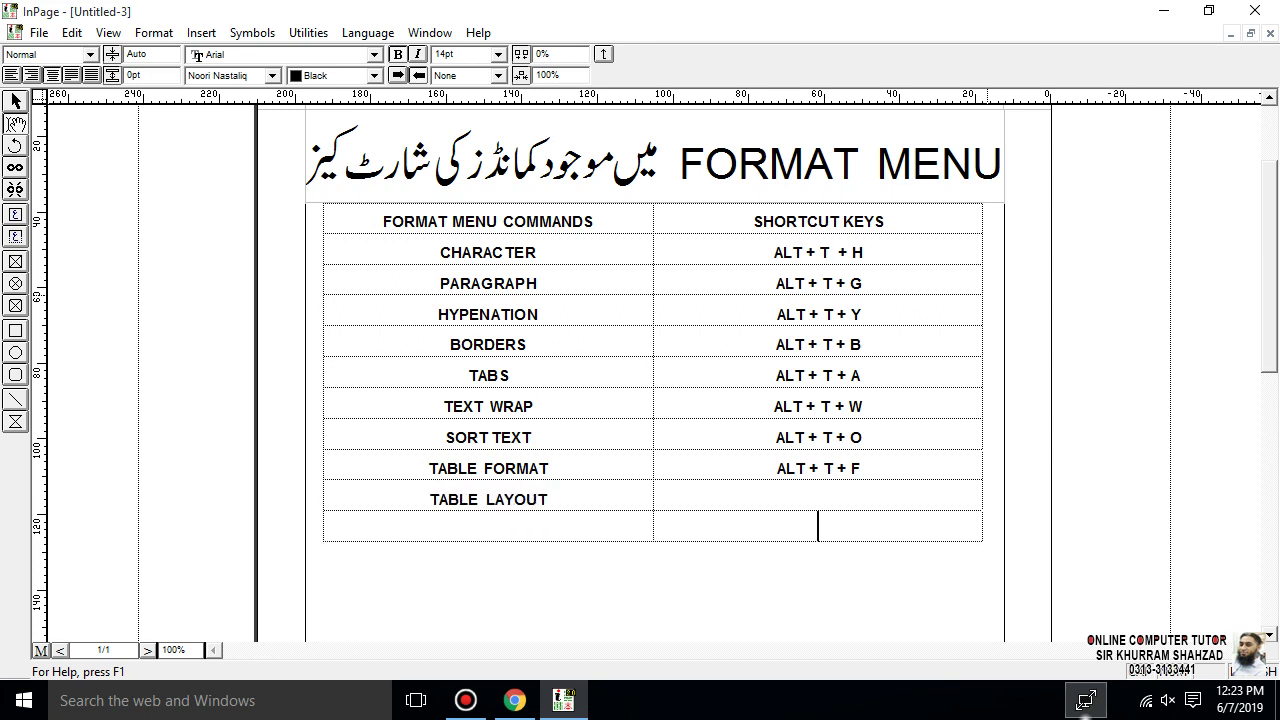
key("Tab")
type("OBJECT")
- Add two rows below OBJECT with RUNAROUND and INSERT in the commands column
key("Tab")
key("Tab")
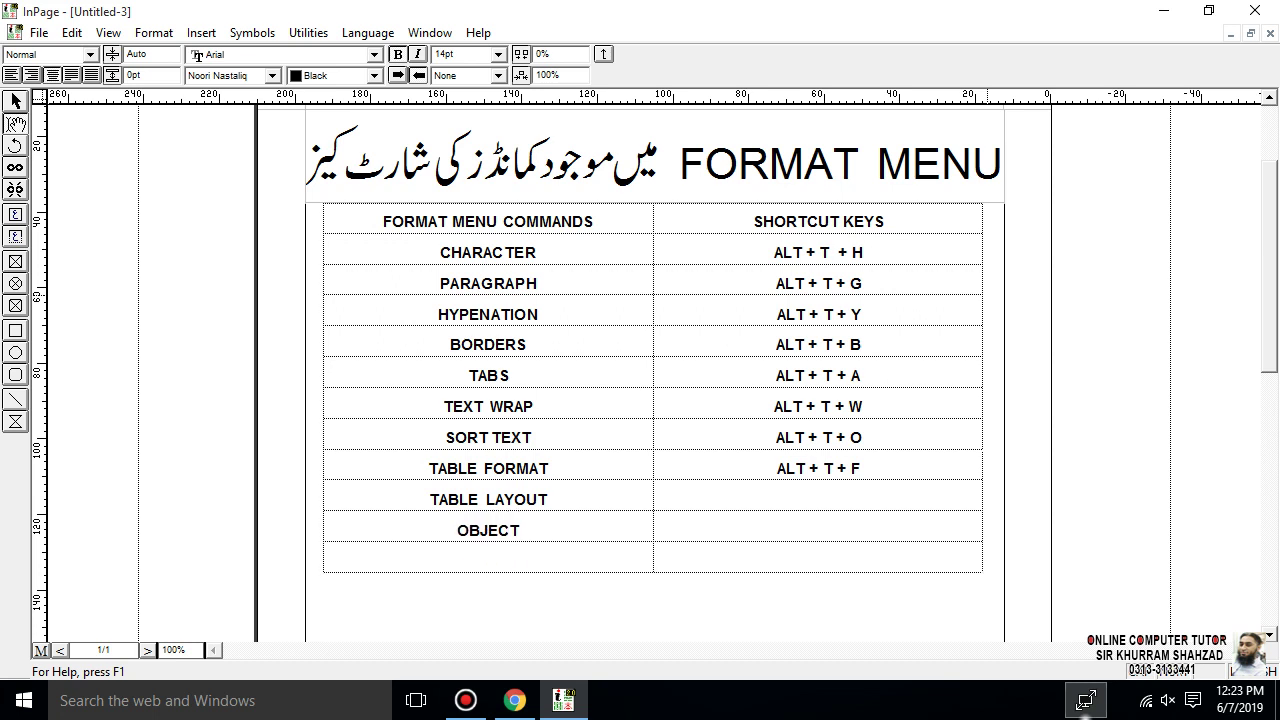
type("RUNAROUND")
key("Tab")
key("Tab")
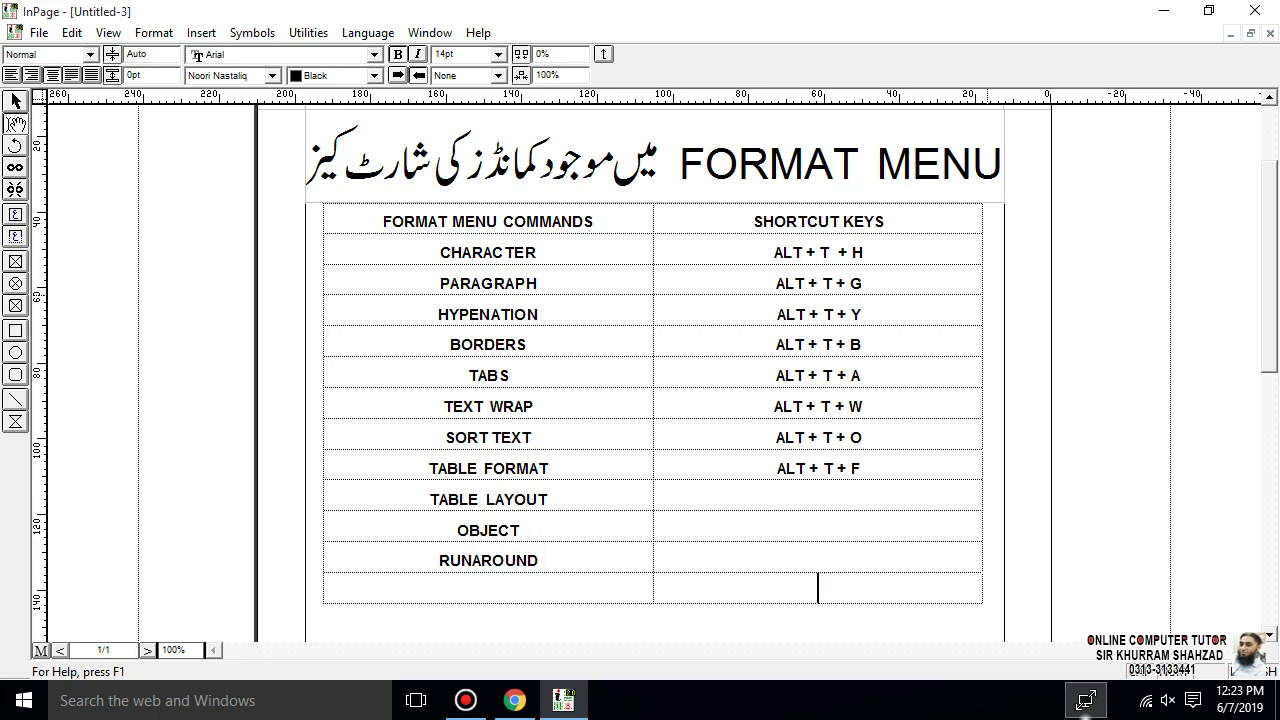
type("INSERT")
- Add a row below INSERT with MASTER PAGE in the commands column
key("Tab")
key("Tab")
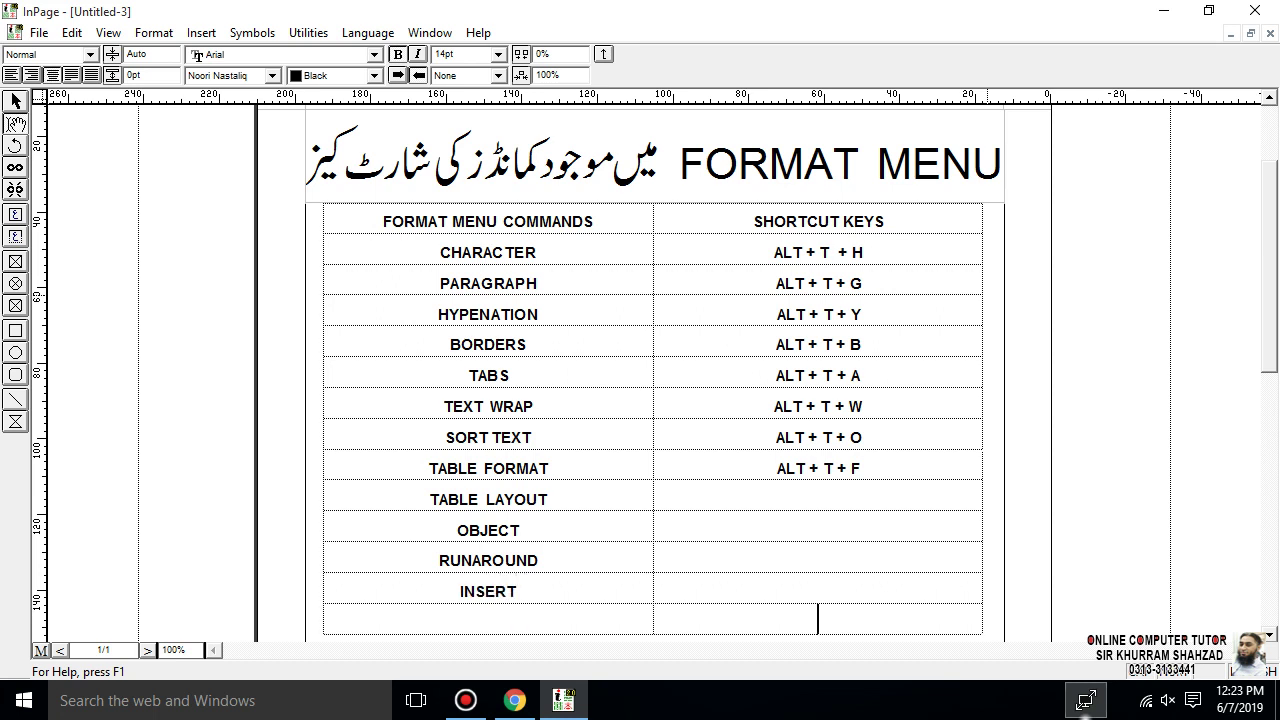
type("MASTER PAGE")
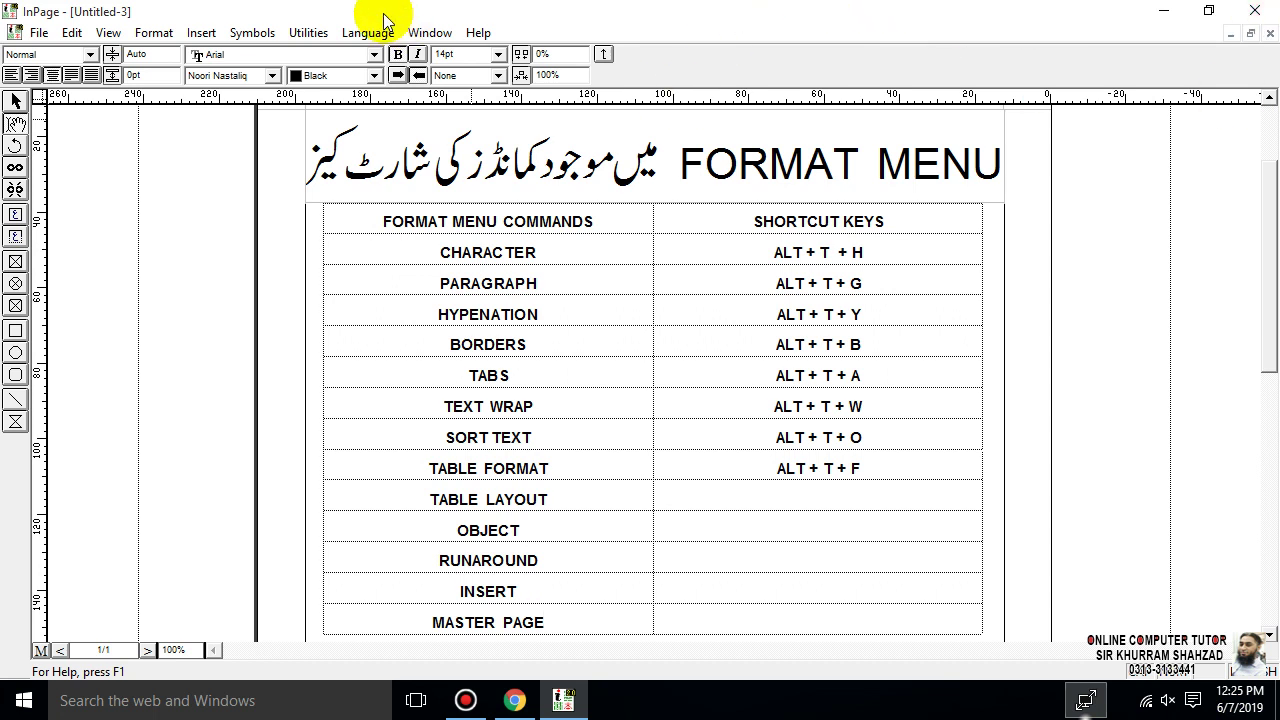
- Check the full command name among the Format commands and complete the last row's label as MASTER PAGE OBJECTS
left_click(154, 33)
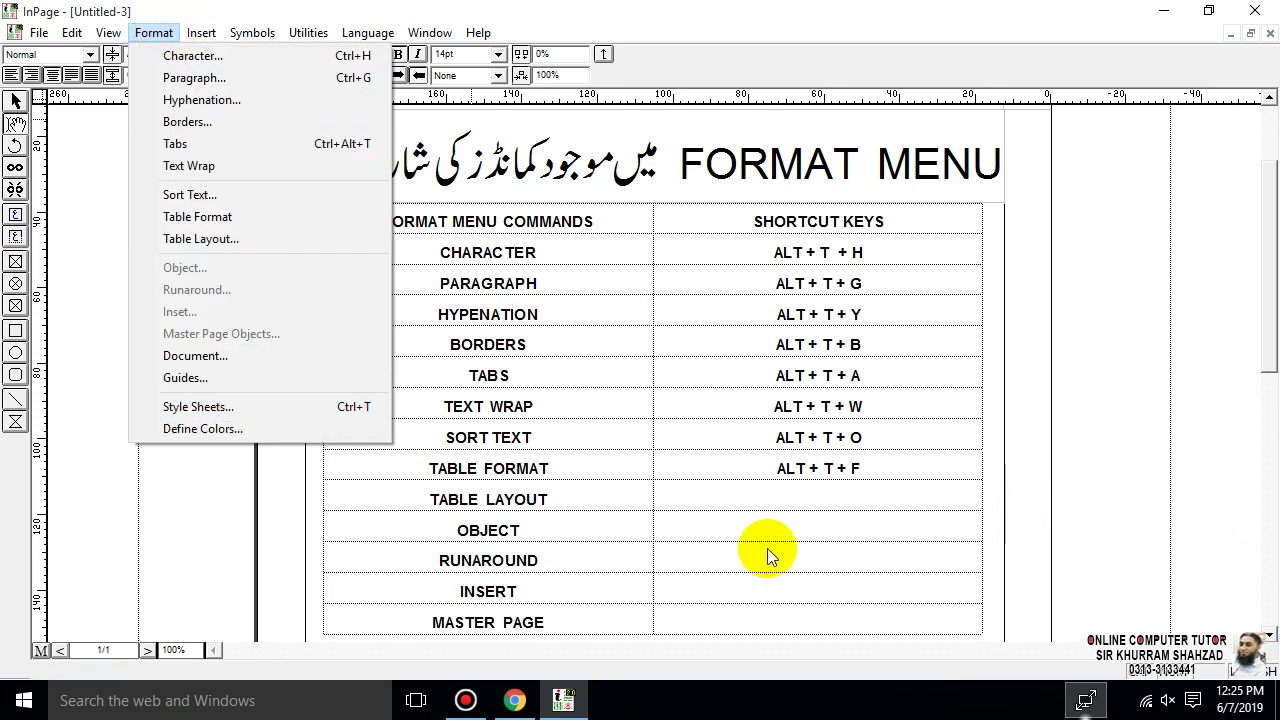
left_click(571, 606)
type("O")
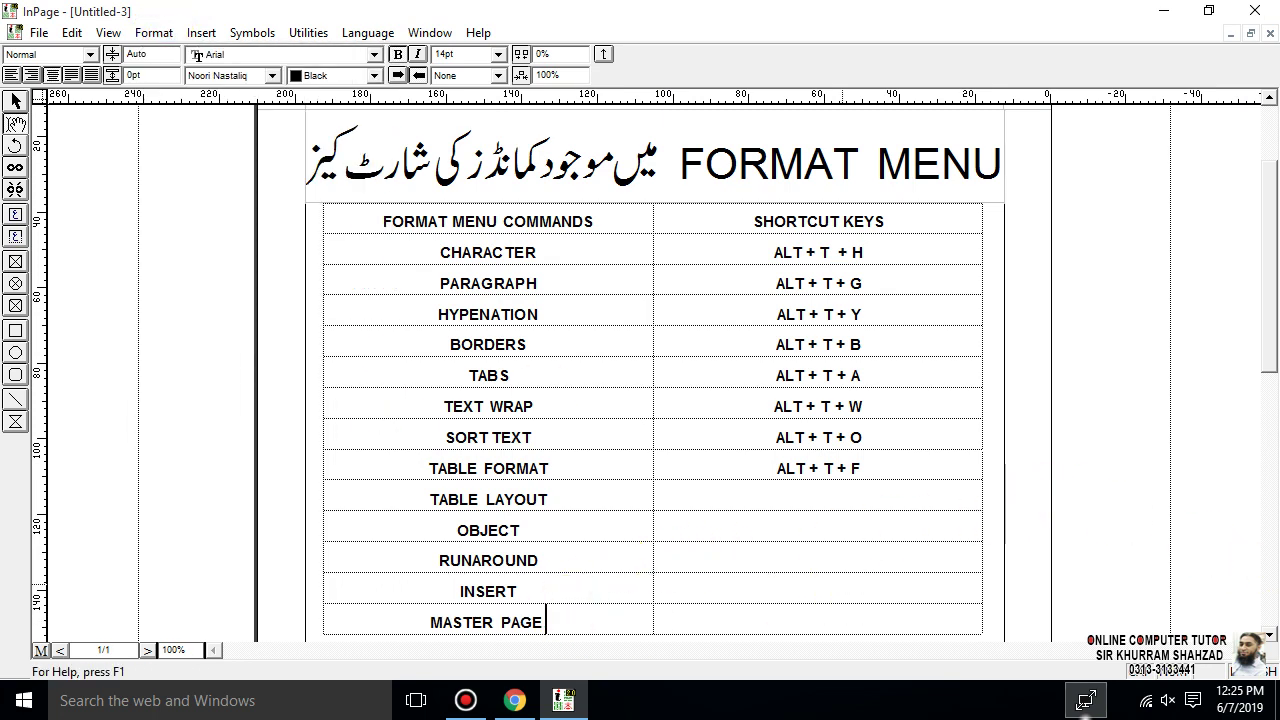
type("BJE")
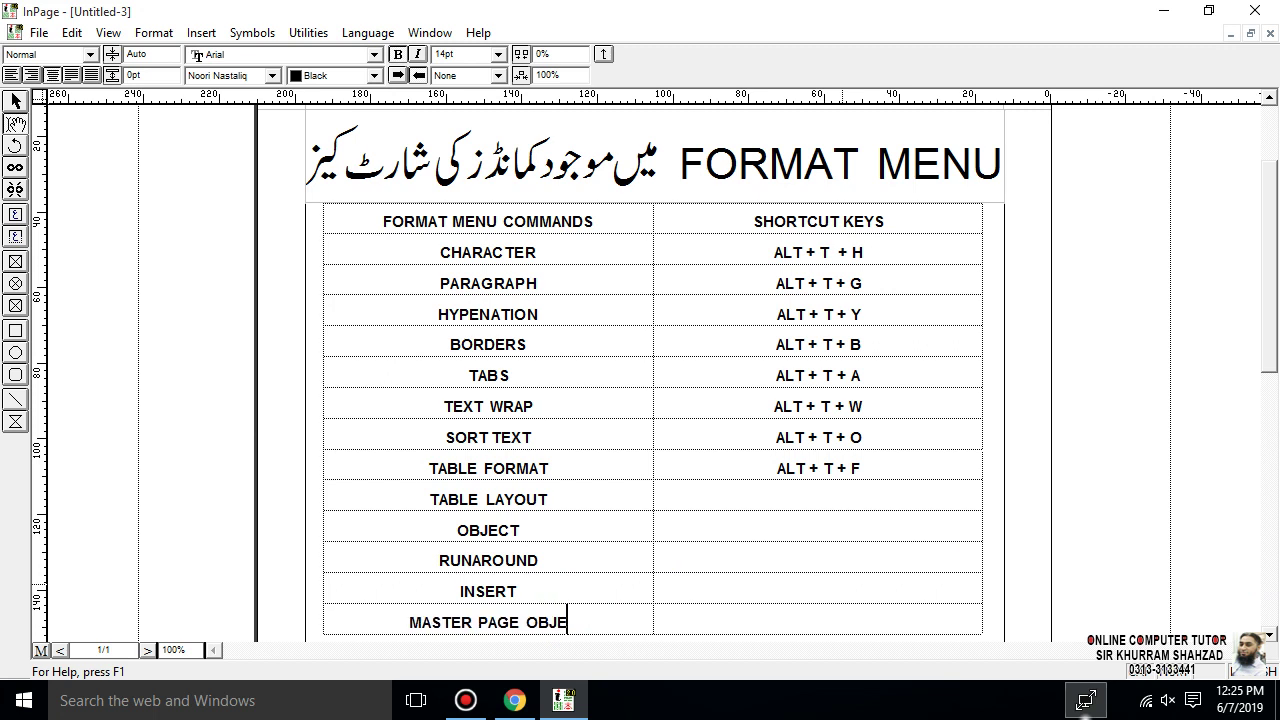
type("CTS")
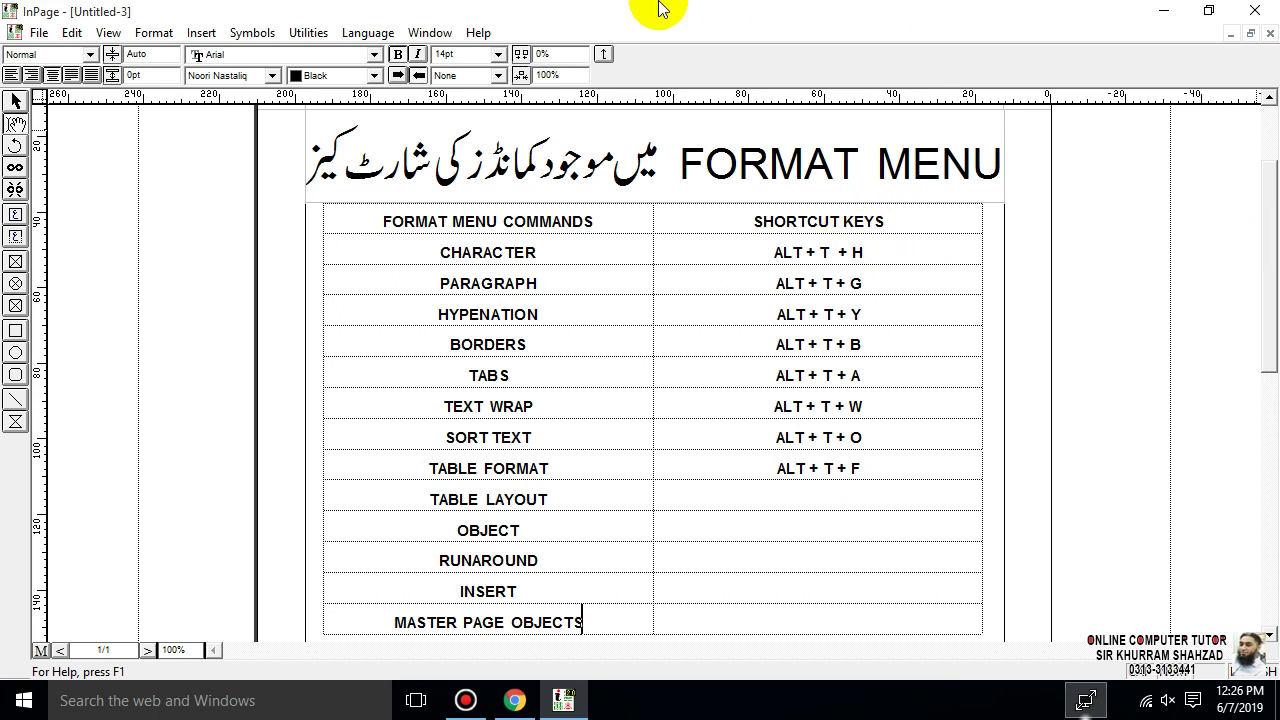
mouse_move(665, 8)
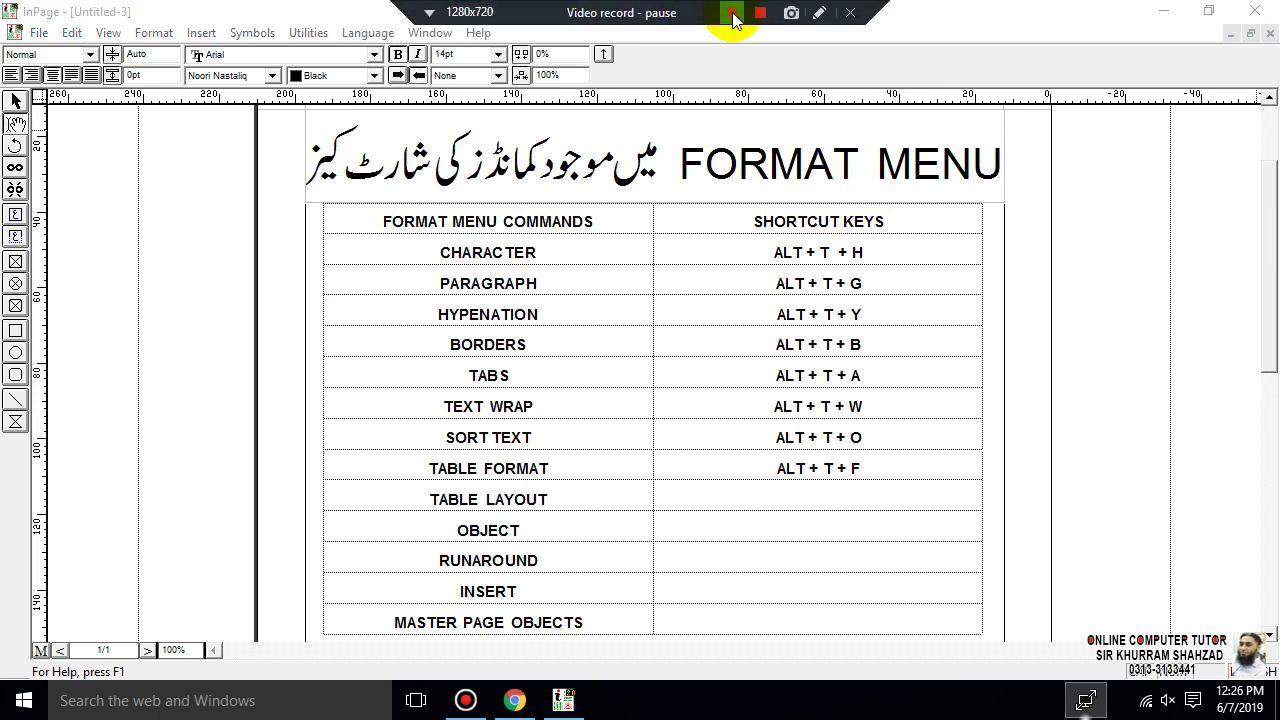
left_click(732, 17)
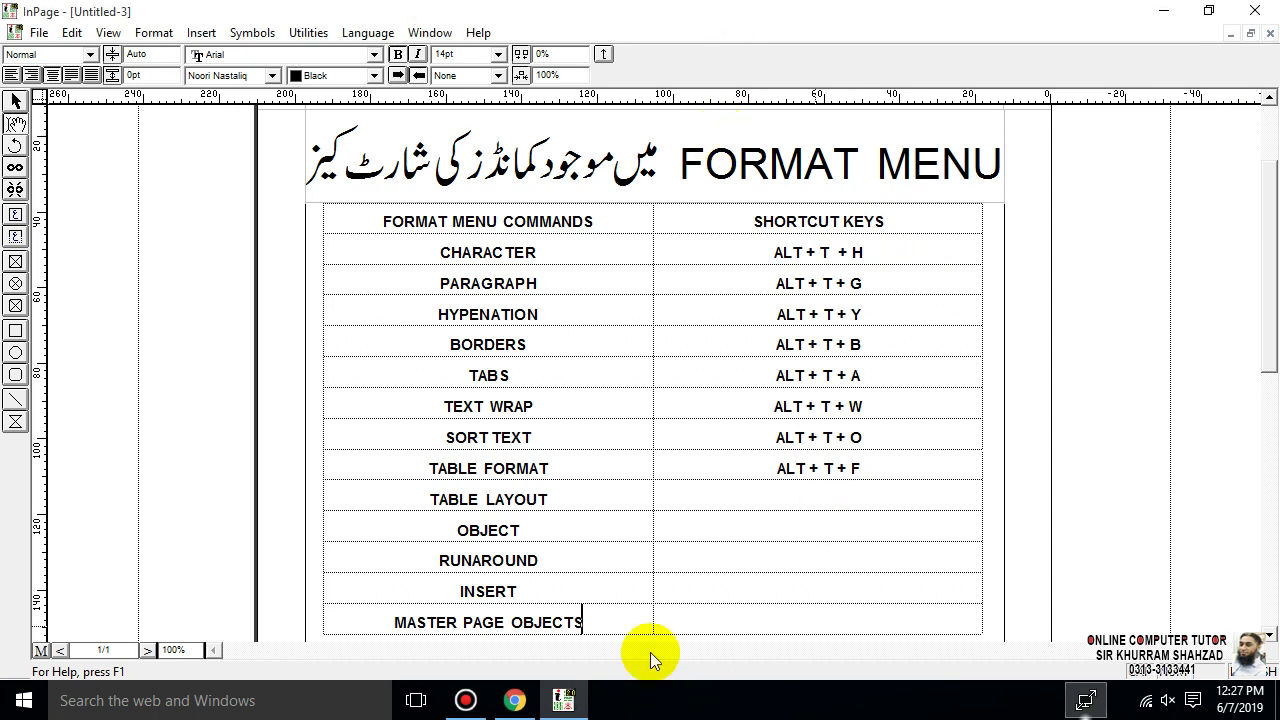
- Enter the shortcuts ALT + T + L for TABLE LAYOUT and ALT + T + O for OBJECT in the second column
left_click(779, 494)
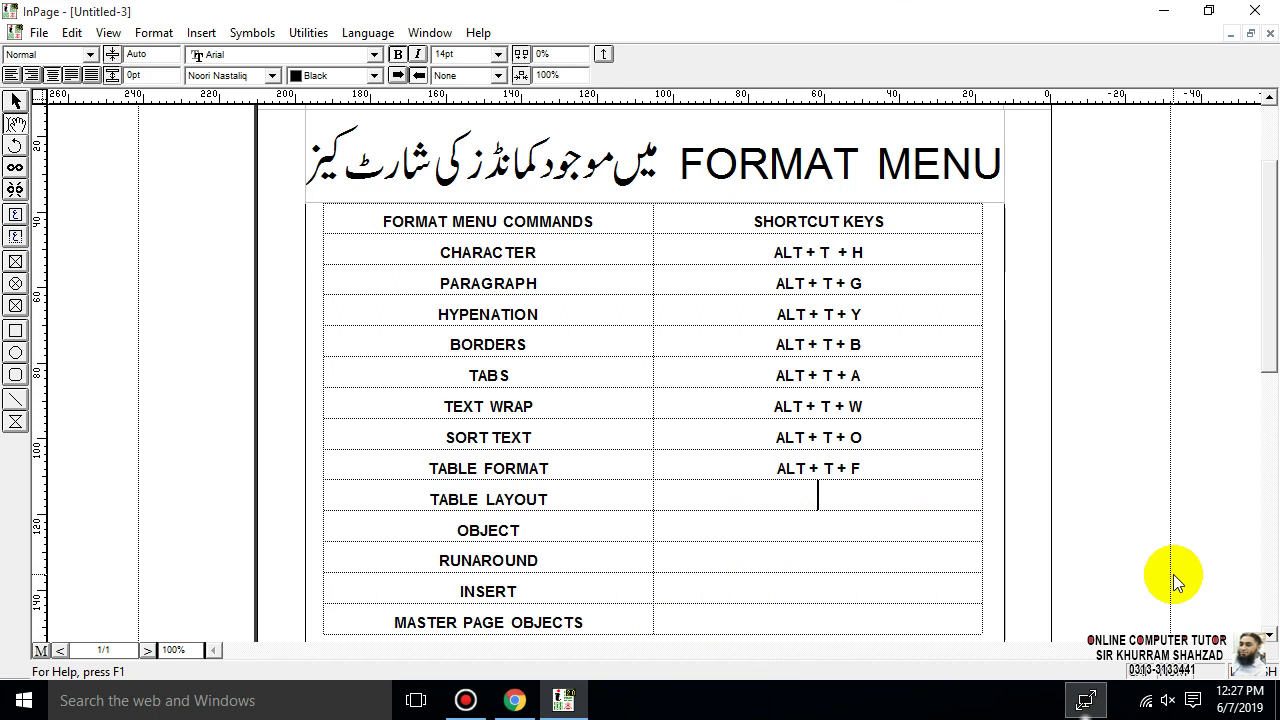
type("ALT + T + L")
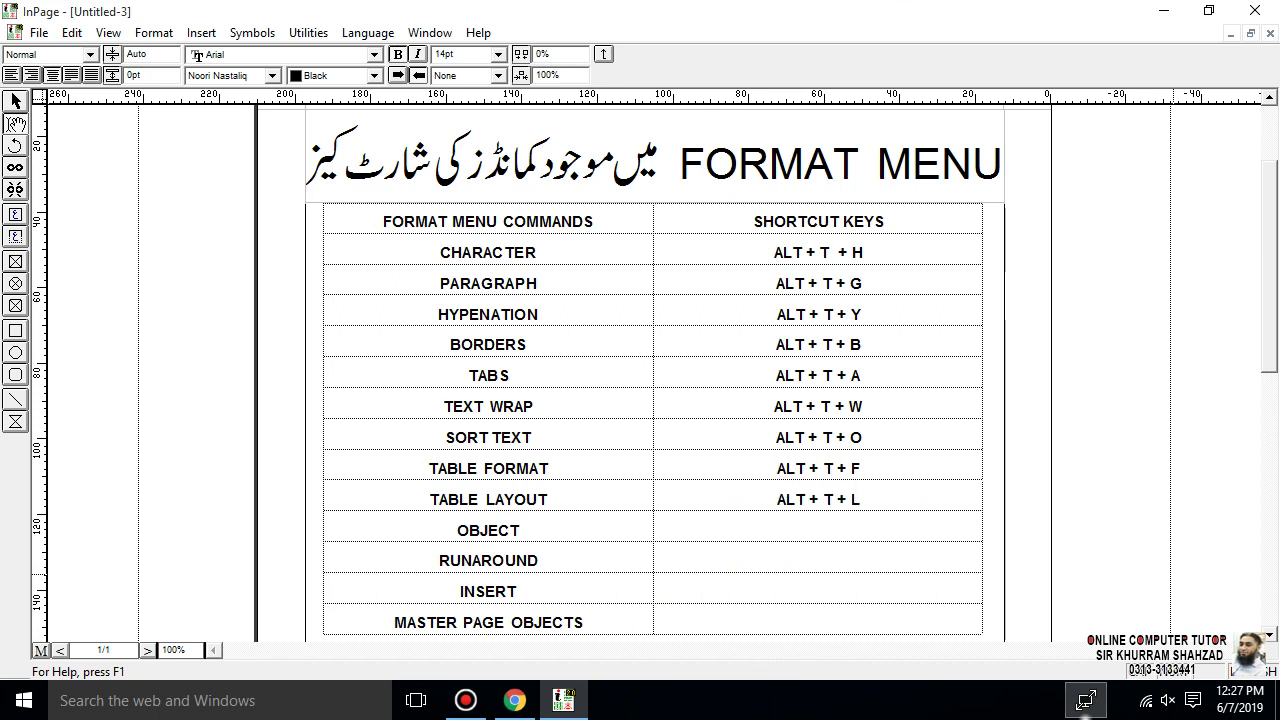
key("Down")
type("ALT + T + Y")
key("BackSpace")
type("O")
- Enter the shortcuts ALT + T + R for RUNAROUND and ALT + T + I for INSERT in the second column
left_click(818, 558)
type("ALT + T + Y")
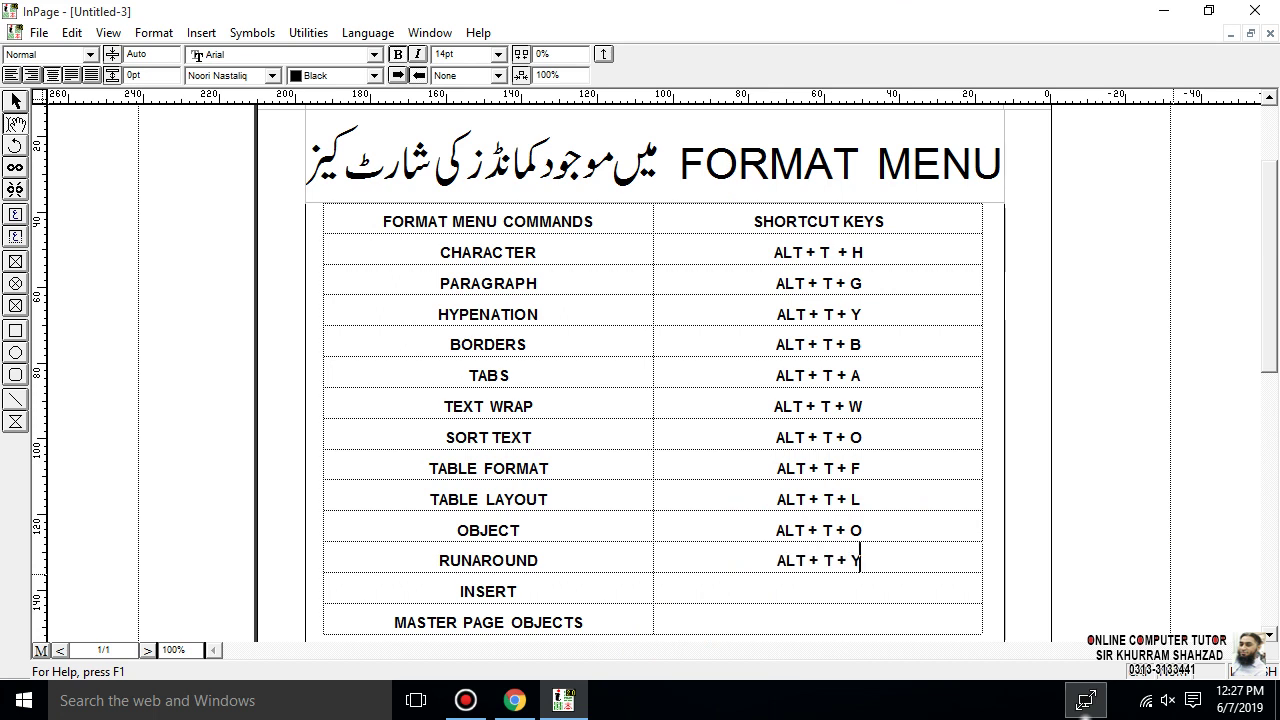
key("BackSpace")
type("R")
type("ALT + T + Y")
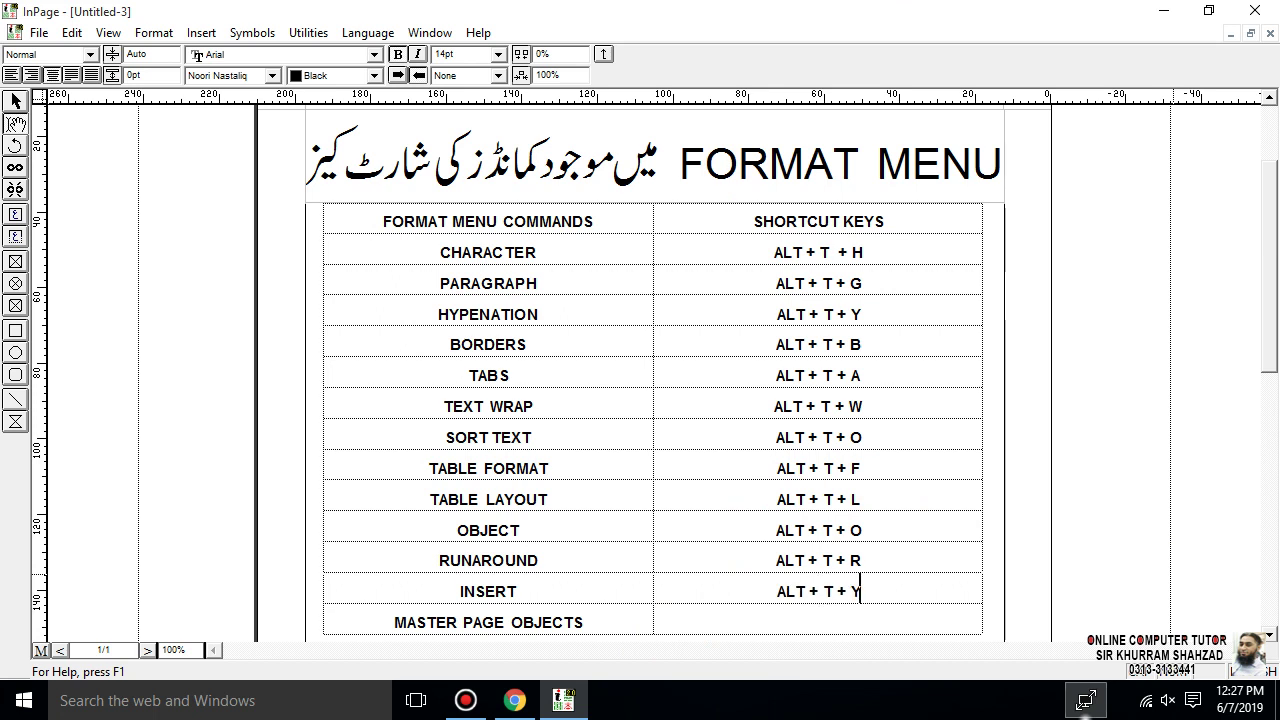
key("BackSpace")
type("I")
- Enter the shortcut ALT + T + M for MASTER PAGE OBJECTS in the second column
left_click(818, 619)
type("ALT + T + Y")
key("BackSpace")
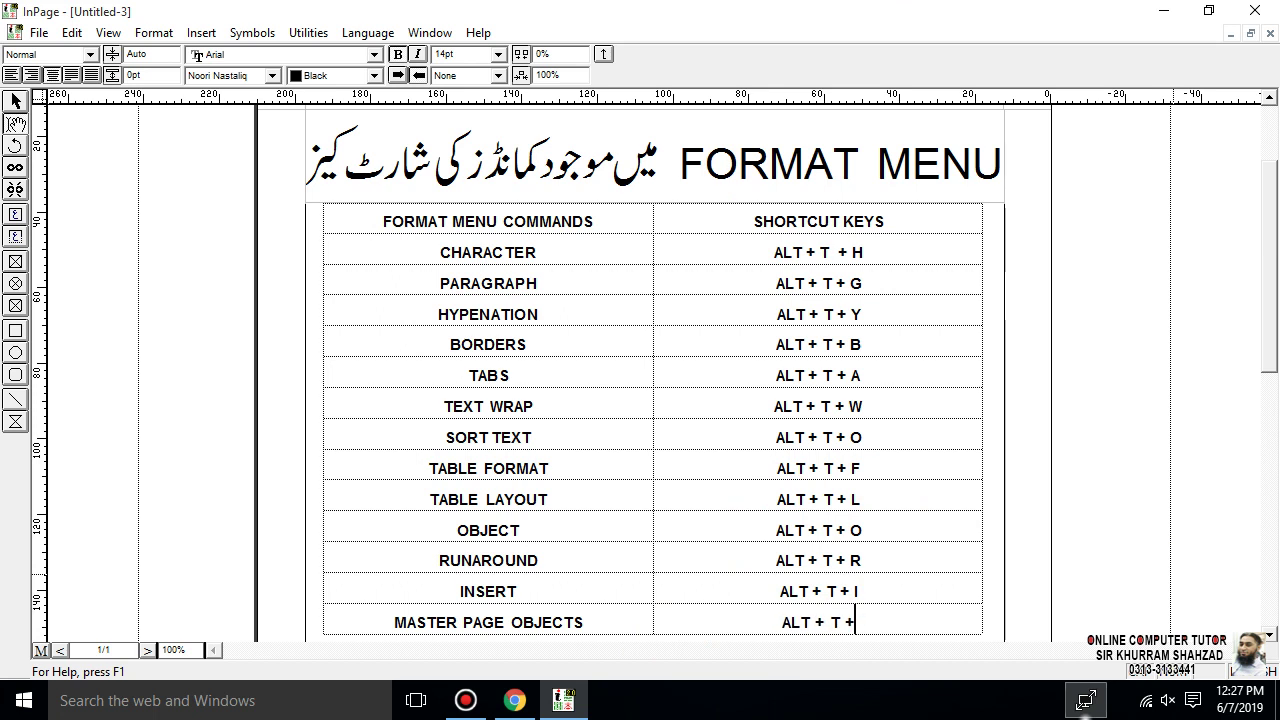
type("M")
- Add a row below MASTER PAGE OBJECTS containing the command DOCUMENTS and its shortcut ALT + T + D
key("shift+Tab")
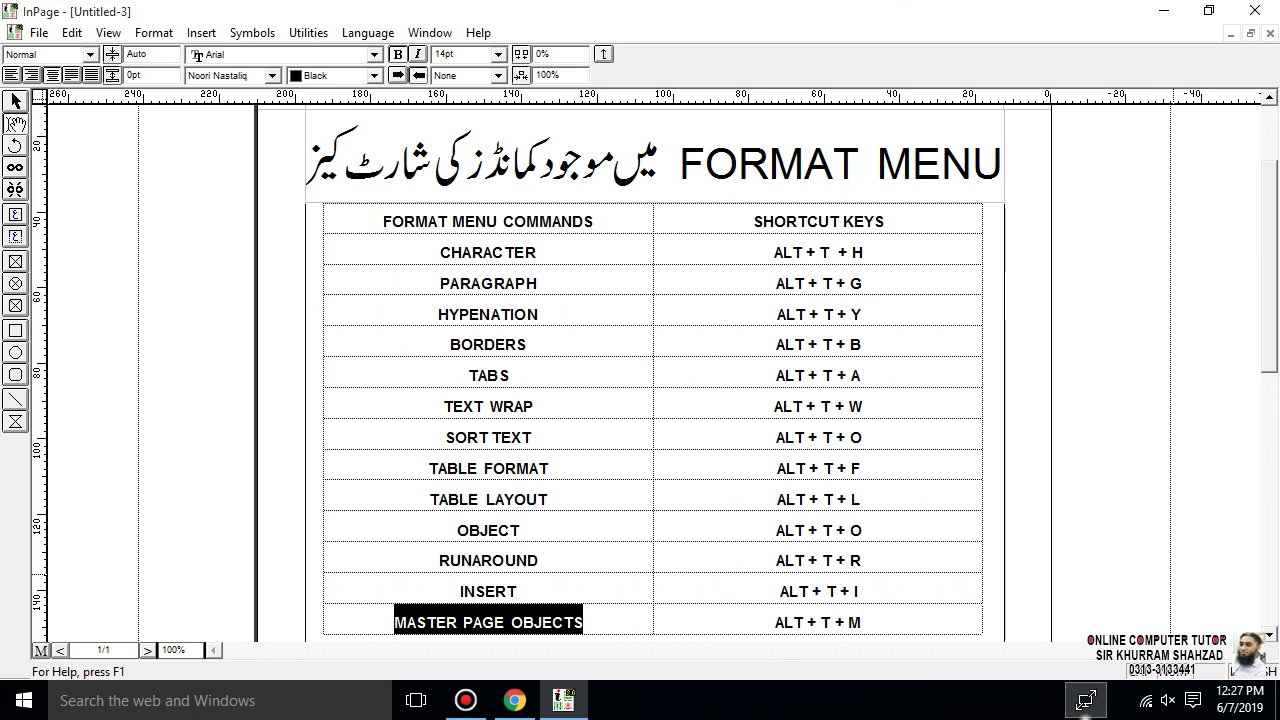
key("Tab")
key("Tab")
key("shift+Tab")
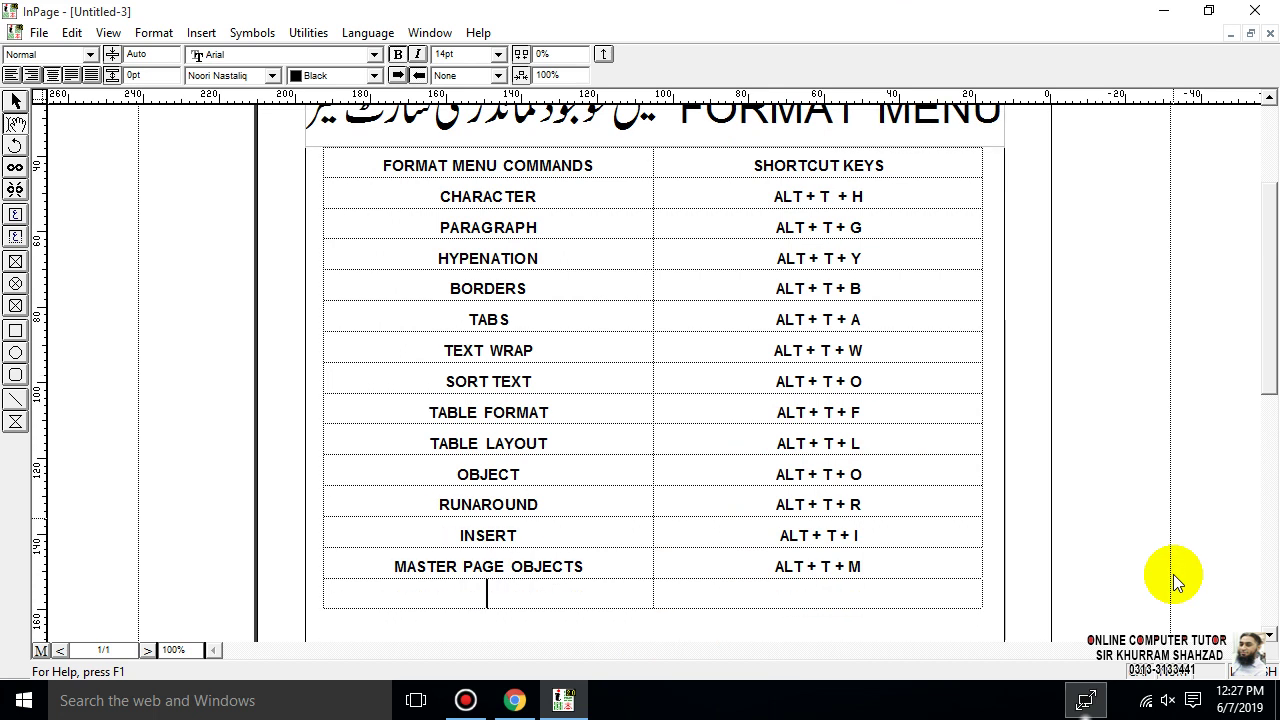
type("DO")
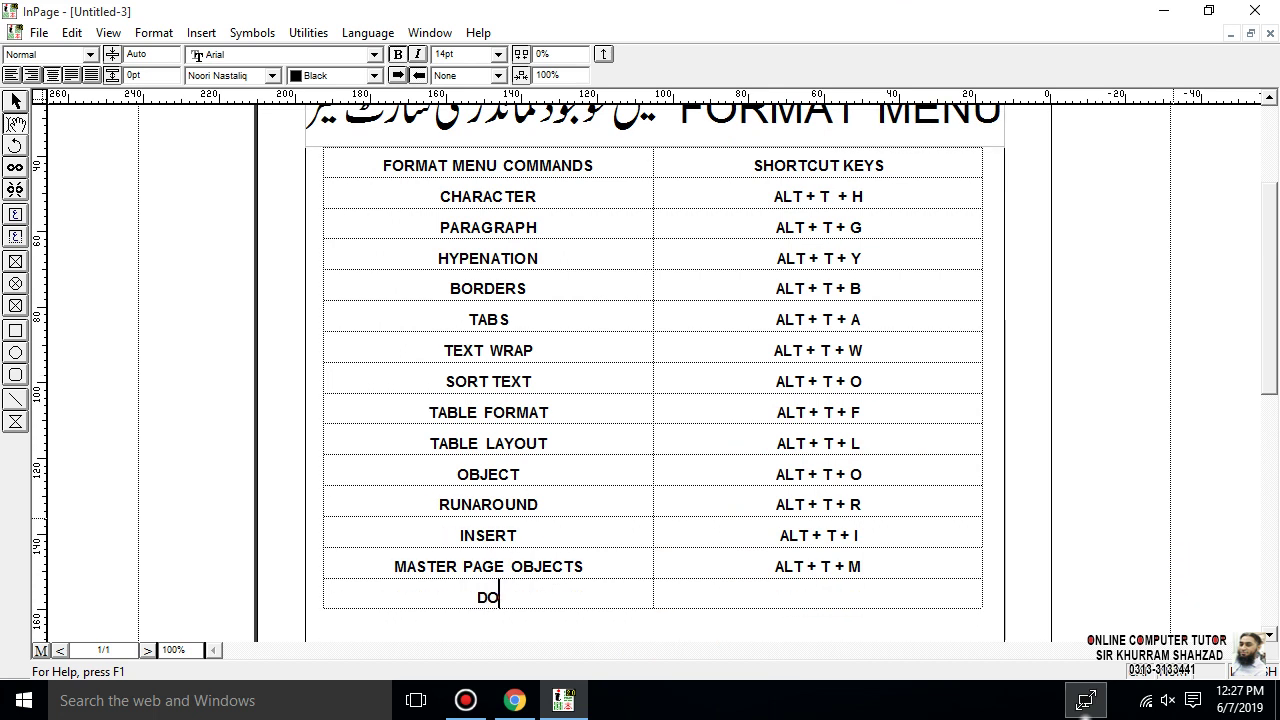
type("CUMENTS")
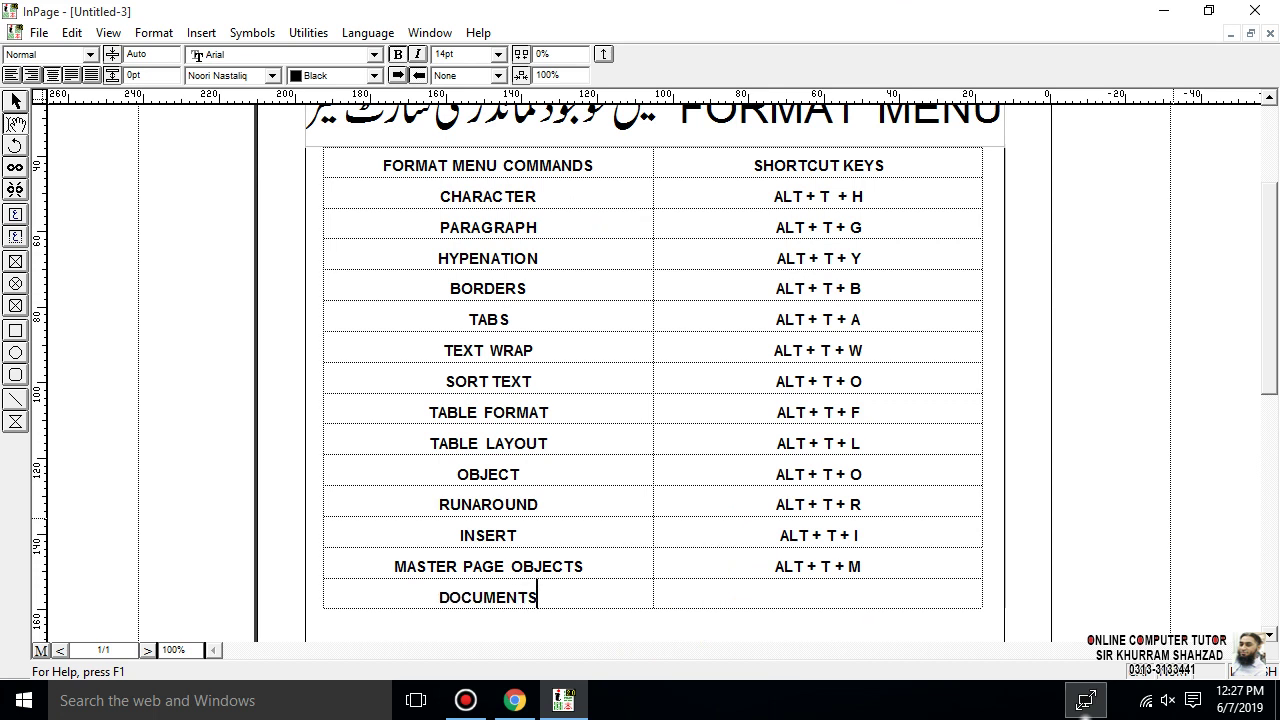
key("Tab")
type("ALT + T + Y")
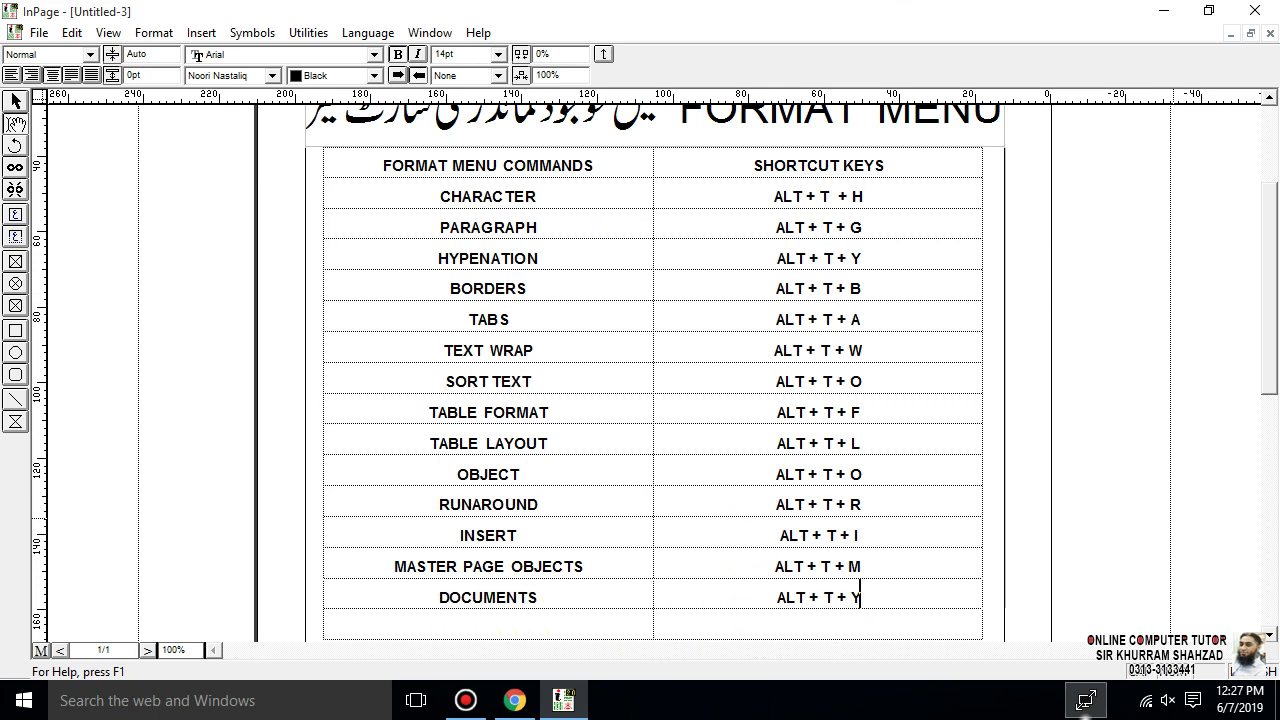
key("BackSpace")
type("D")
- Fill the row below DOCUMENTS with the command GUIDES and its shortcut ALT + T + U
key("Down")
key("Left")
type("GUIDES")
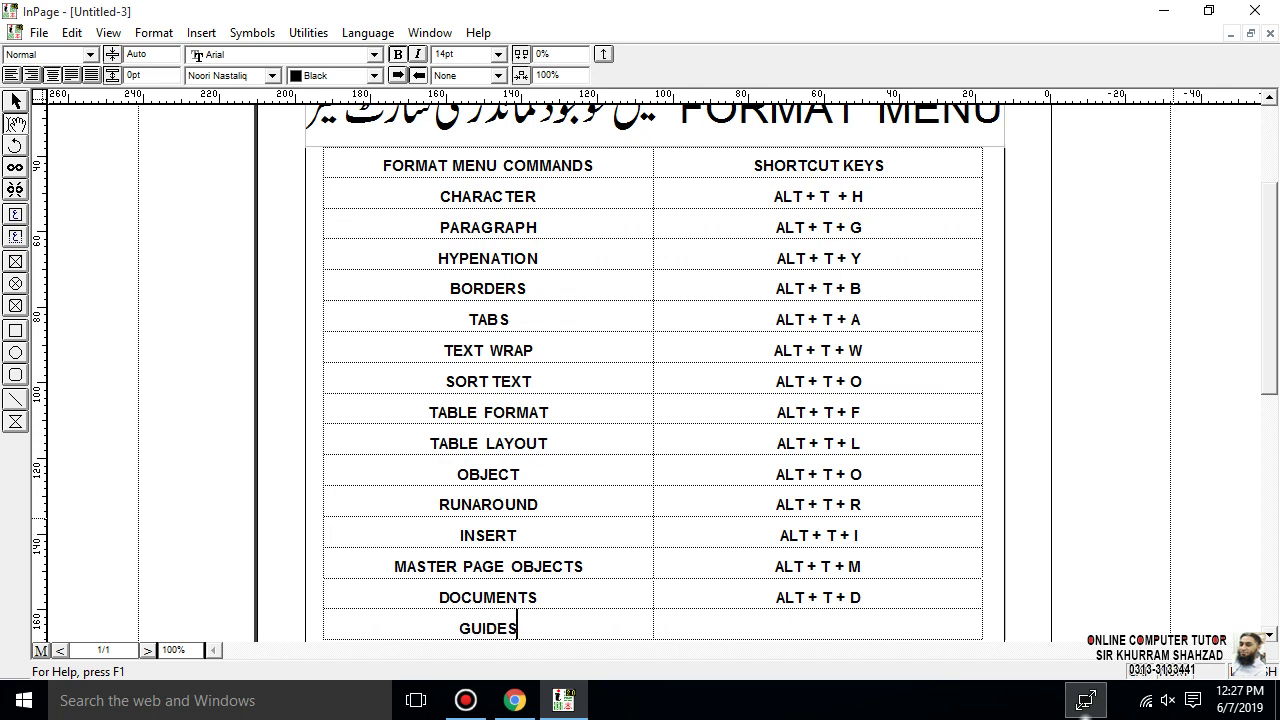
key("Tab")
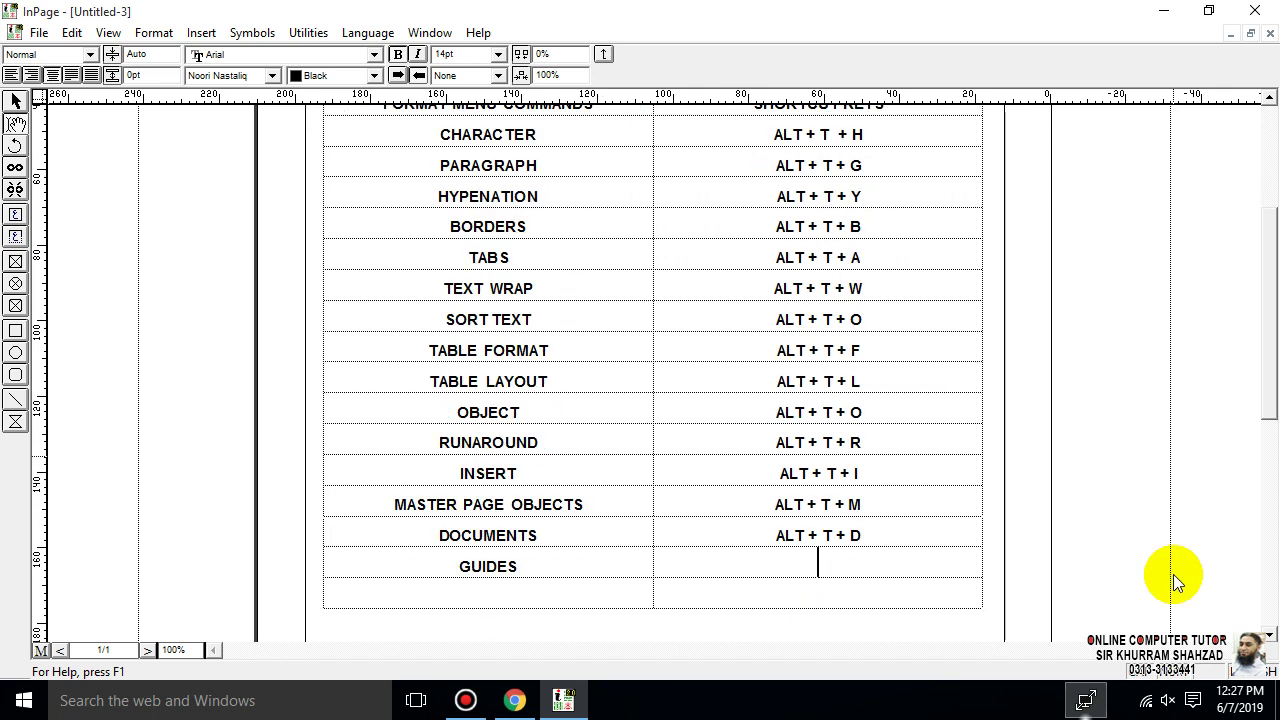
type("ALT + T + ")
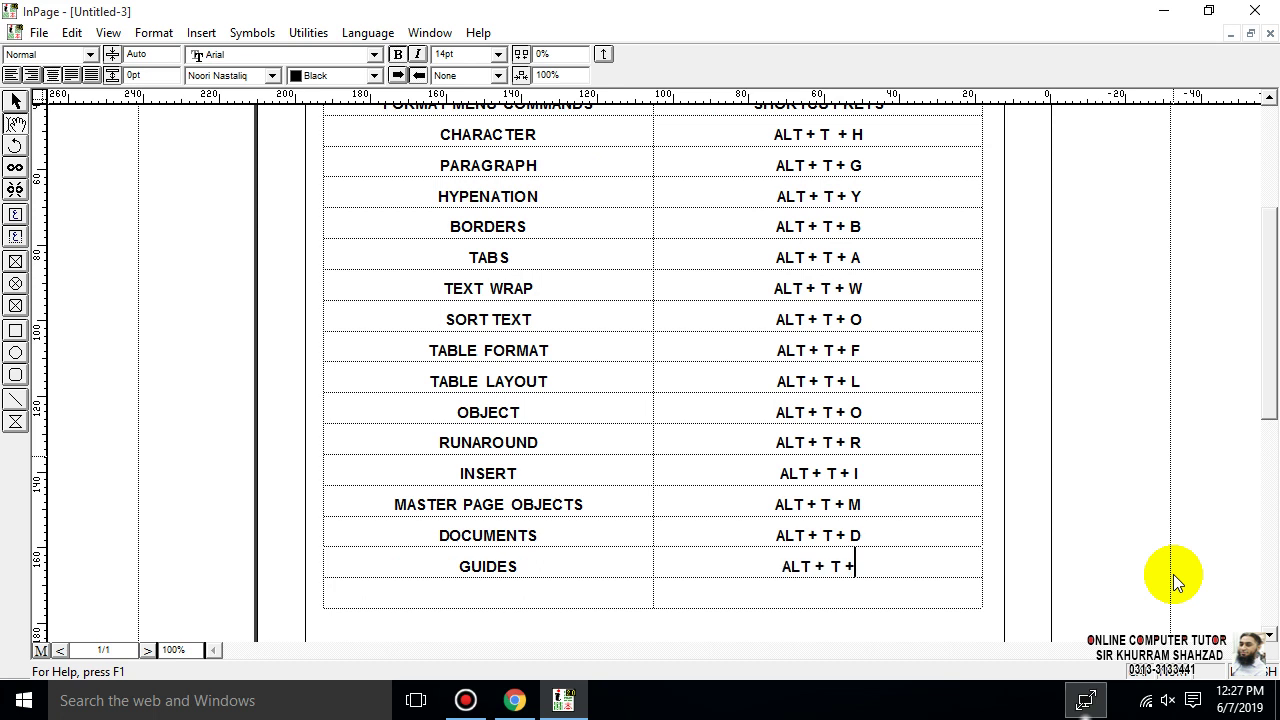
type("U")
- Fill the row below GUIDES with STYLE SHEETS and its shortcut ALT + T + T, adding an empty row beneath it
key("Down")
key("Left")
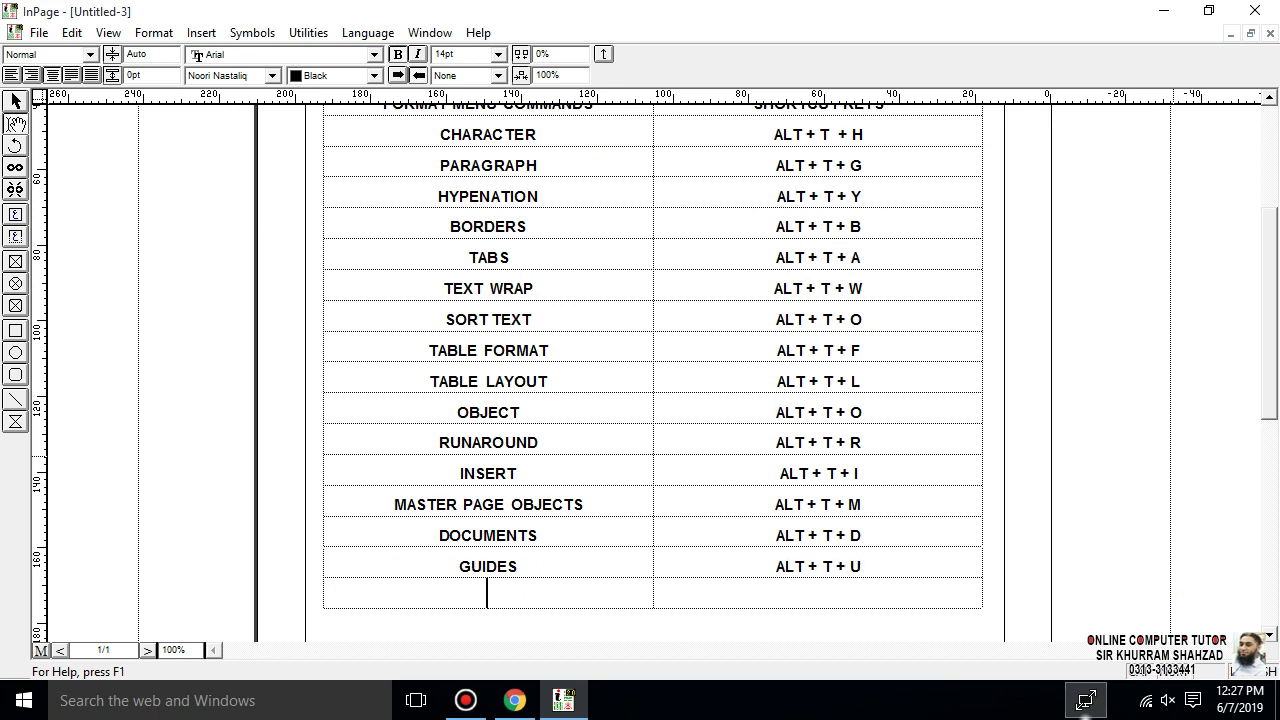
type("STYLE SHEETS")
key("Tab")
key("Tab")
key("Tab")
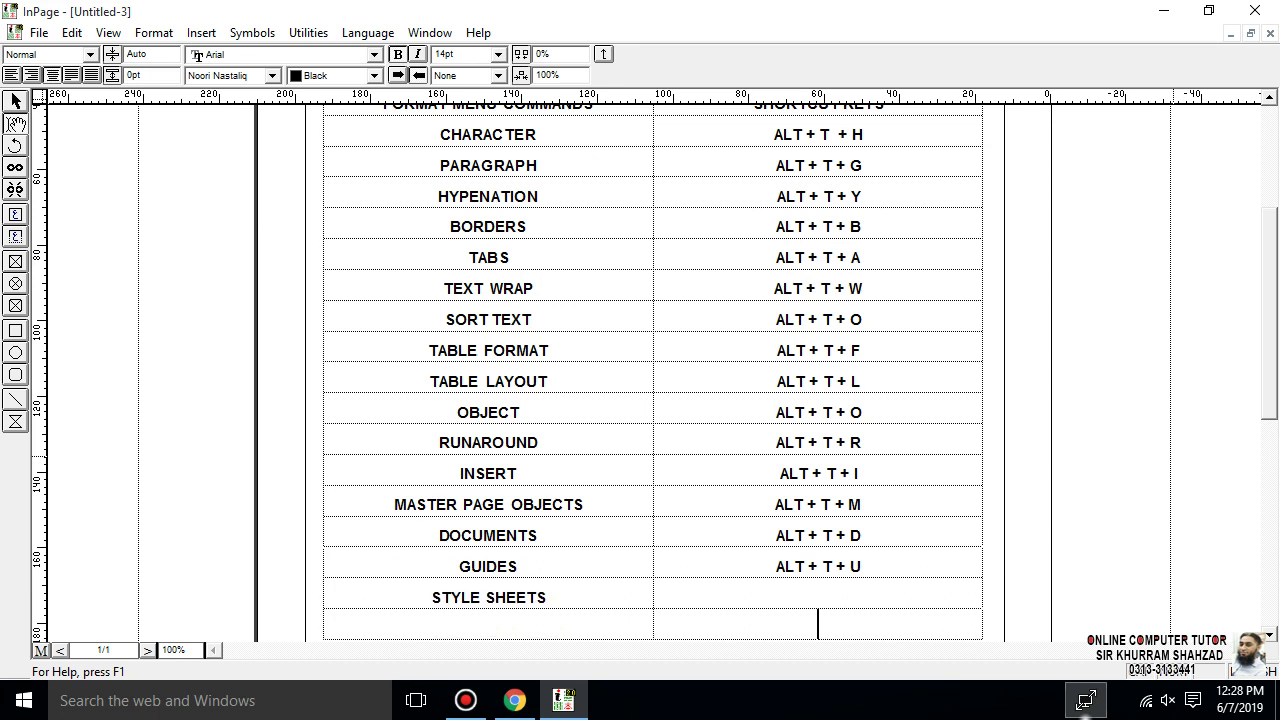
key("Up")
type("ALT")
key("BackSpace")
key("BackSpace")
key("BackSpace")
key("BackSpace")
type("ALT + T + Y")
key("BackSpace")
type("T")
- Fill the row below STYLE SHEETS with the command DEFINE COLORS and its shortcut ALT + T + C
key("Down")
key("shift+Tab")
type("DEFINE")
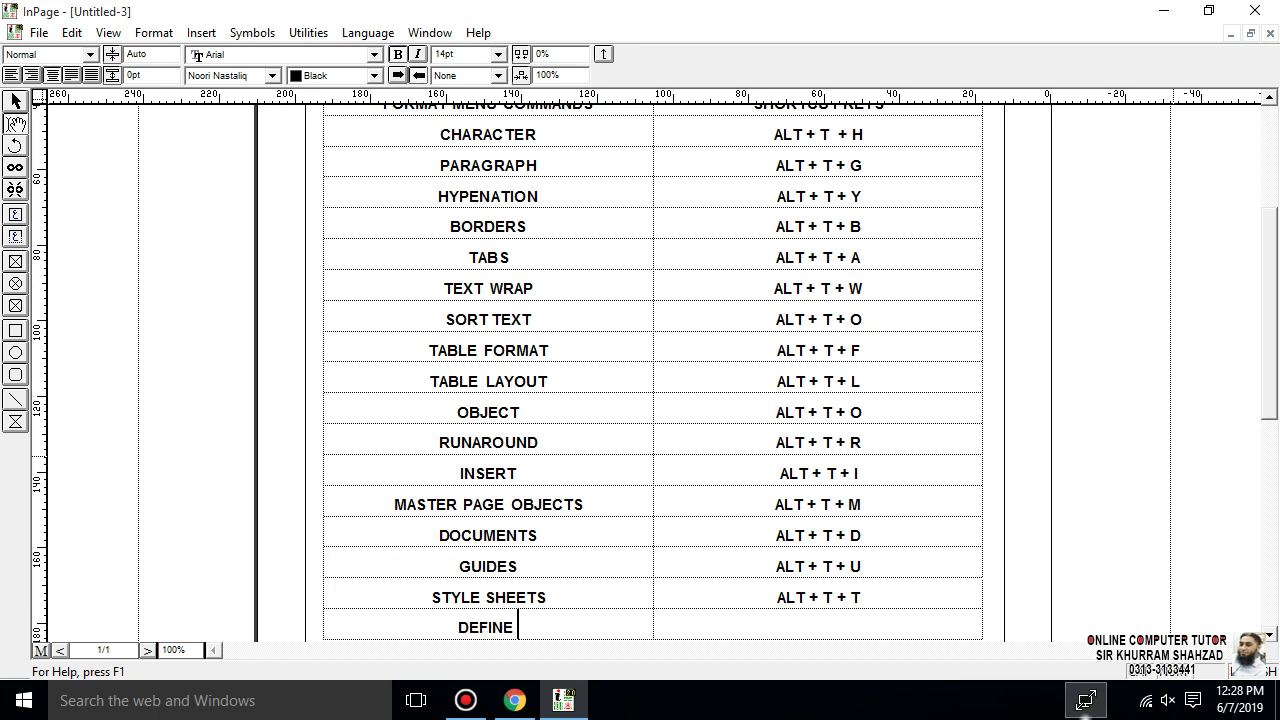
type(" COLO")
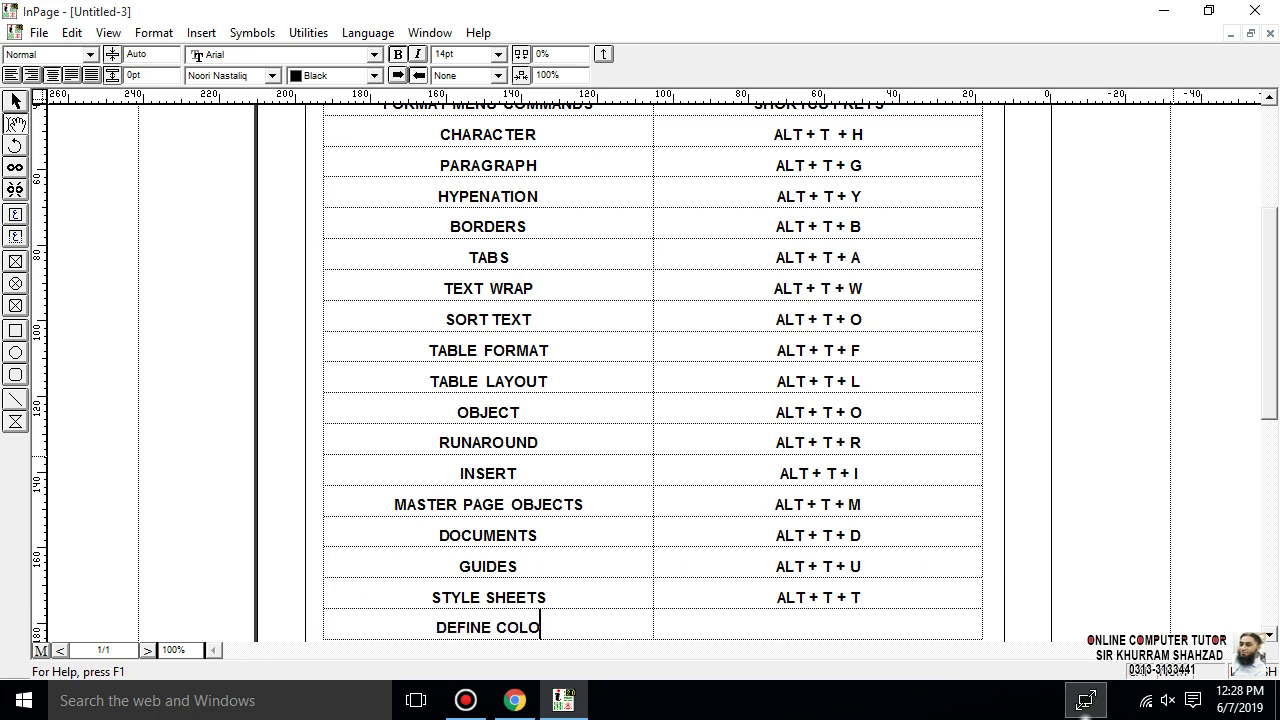
type("RS")
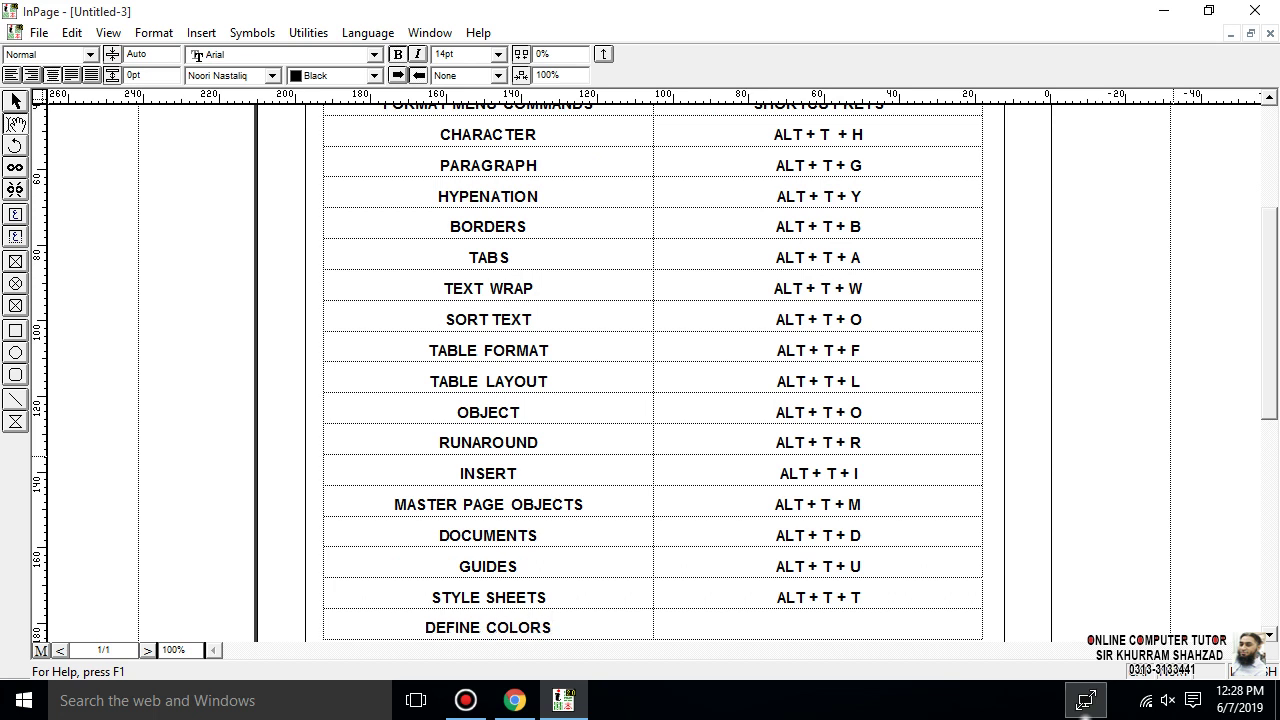
left_click(914, 623)
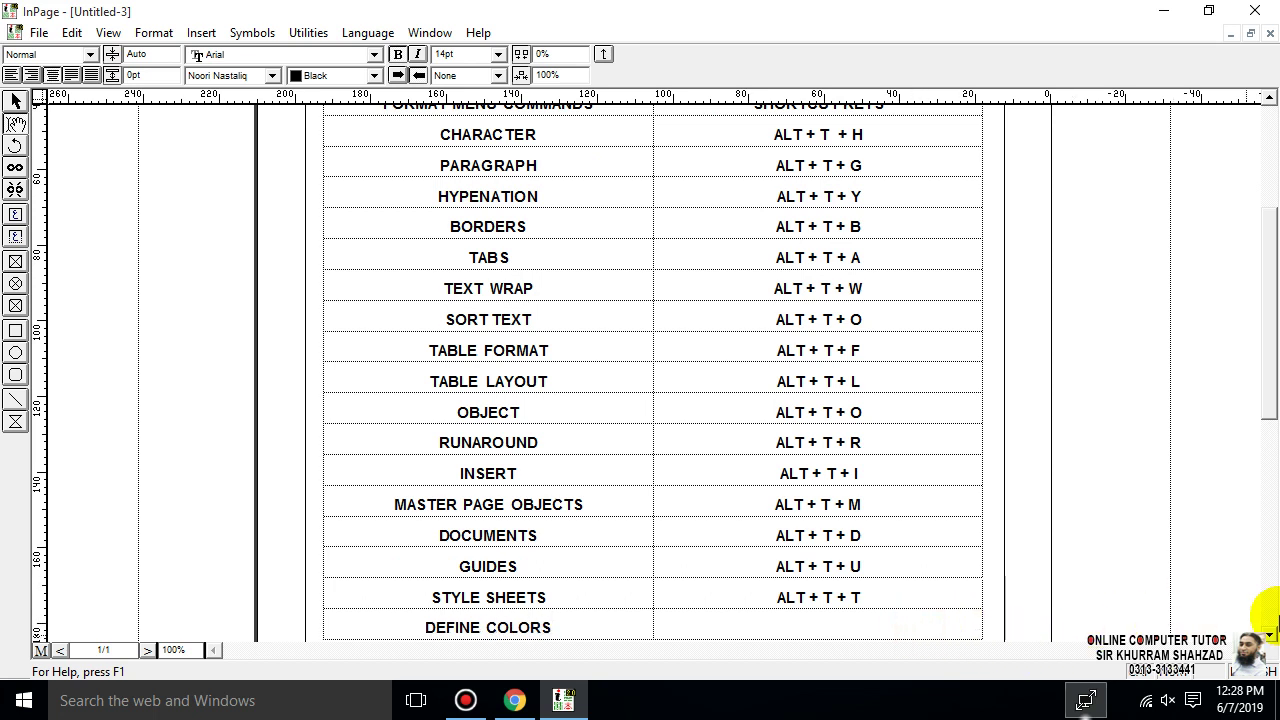
type("ALT + T + Y")
key("BackSpace")
key("BackSpace")
type("C")
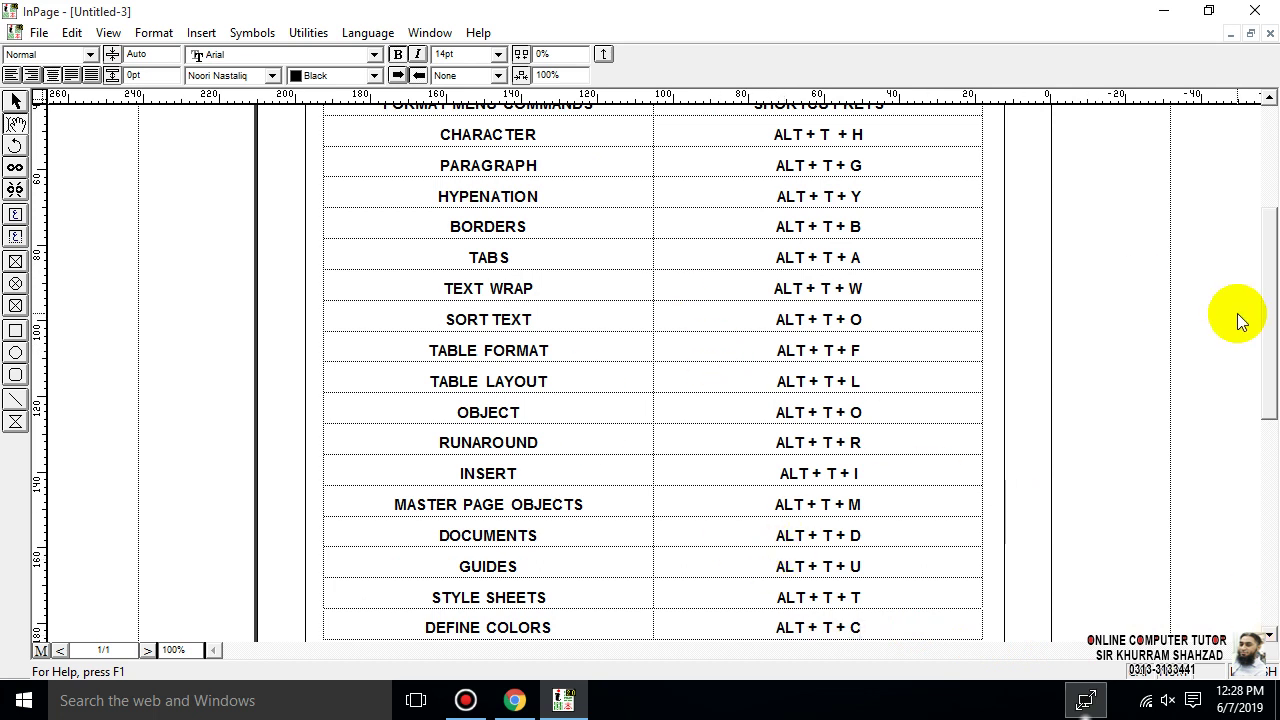
- Compare the finished table, from its first row, with the list of Format commands
left_click_drag(1270, 337, 1275, 190)
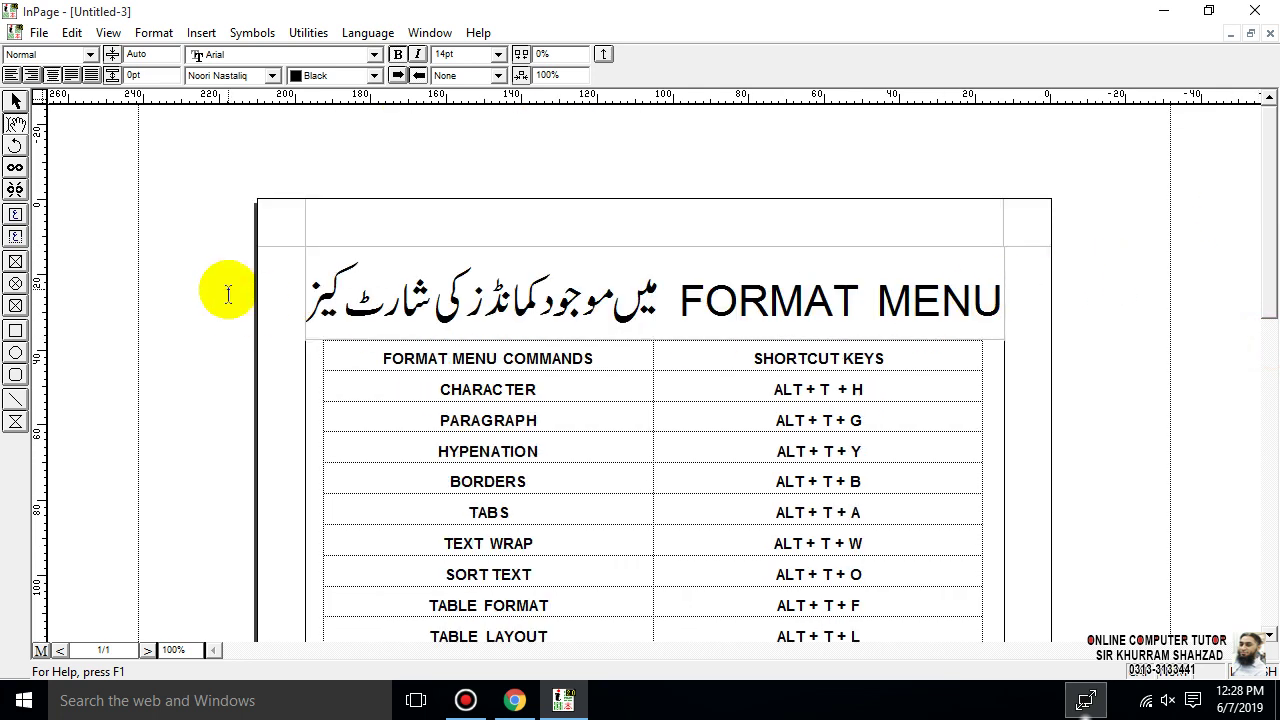
left_click(155, 32)
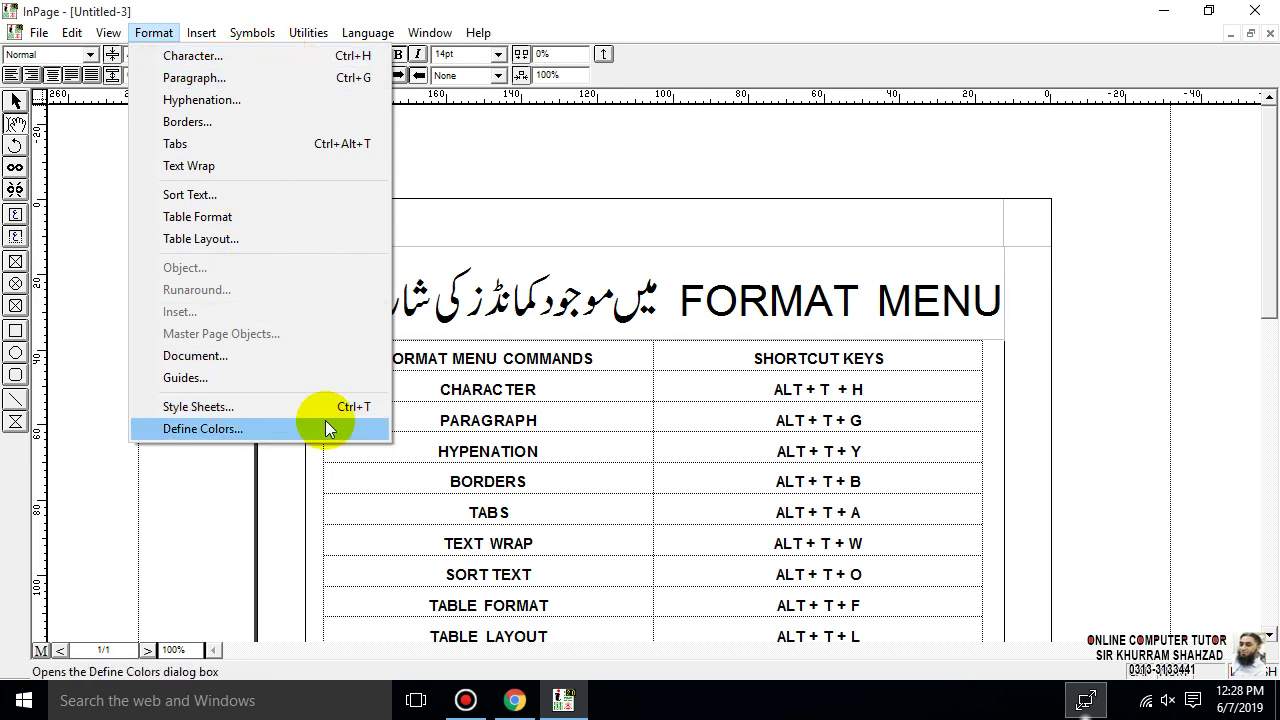
left_click(721, 486)
left_click(862, 474)
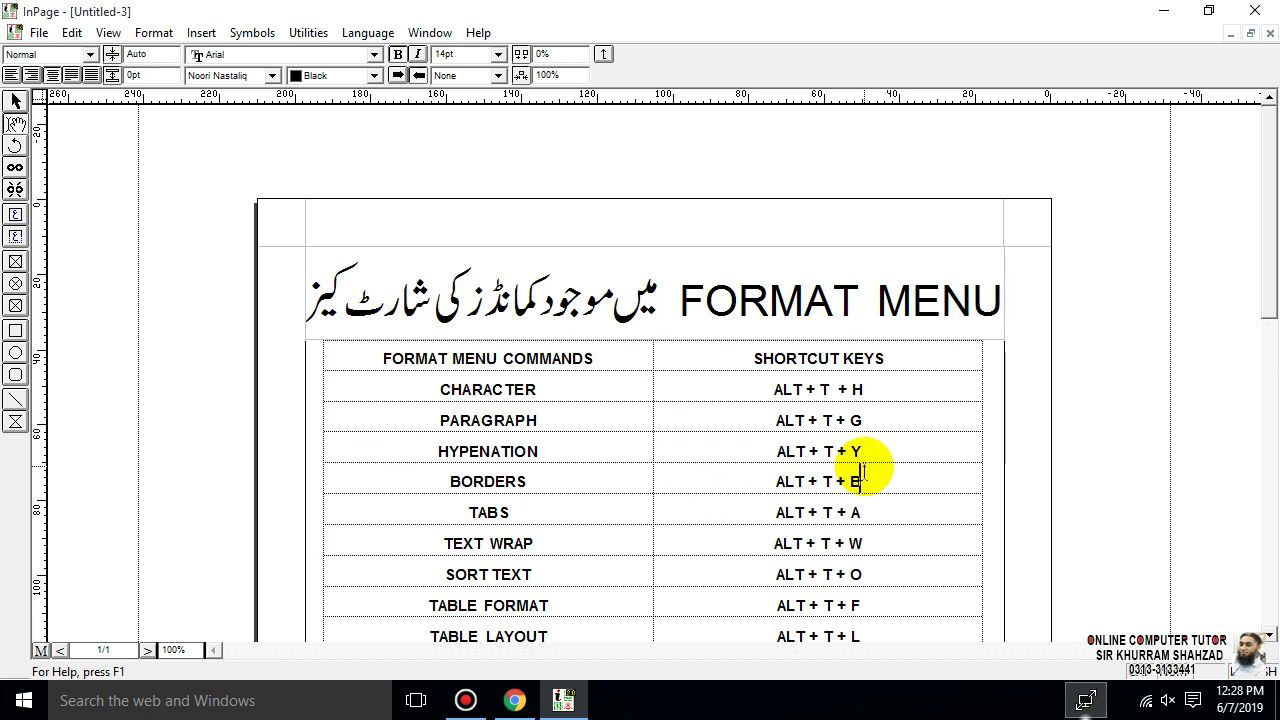